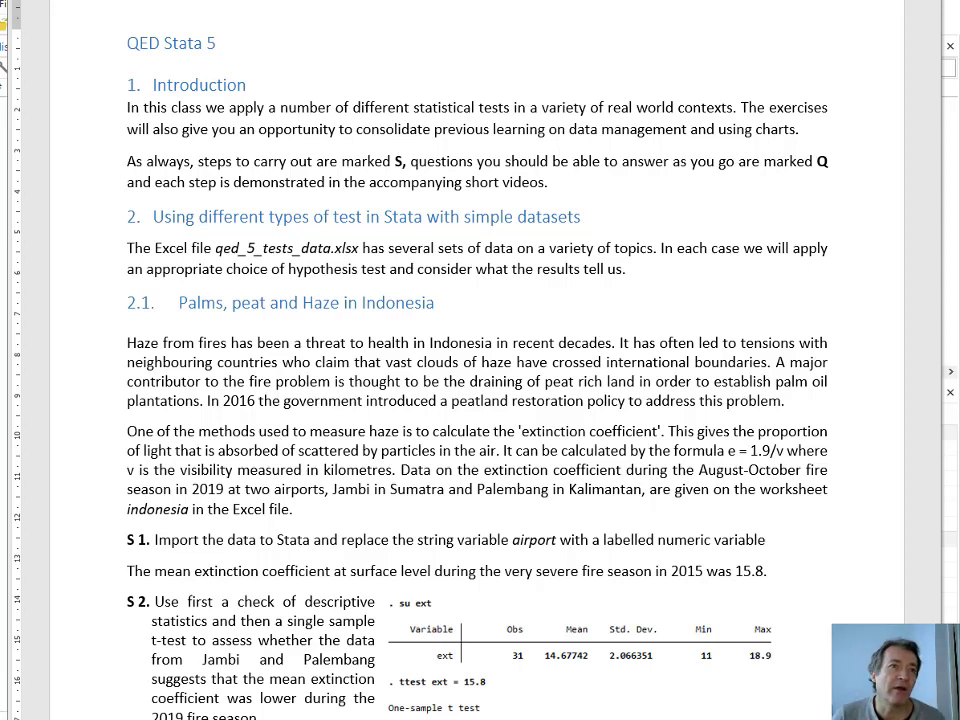
- Examine the airport and ext columns in the Excel worksheet alongside the exercise instructions in the Word document
key(alt+Tab)
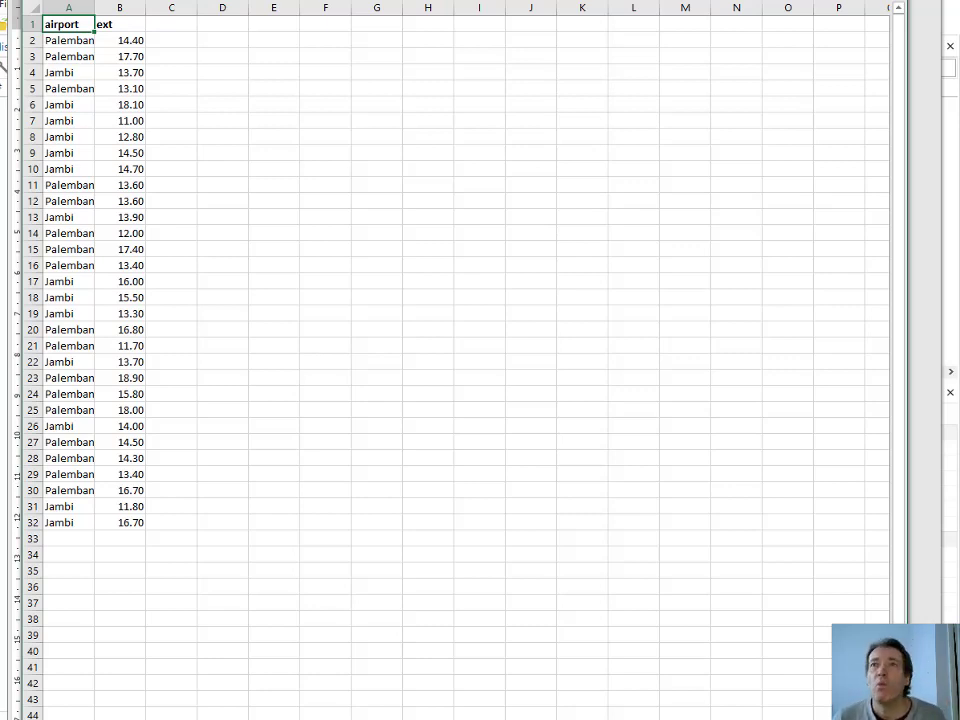
scroll(107, 105, down, 1)
scroll(107, 105, up, 1)
key(alt+Tab)
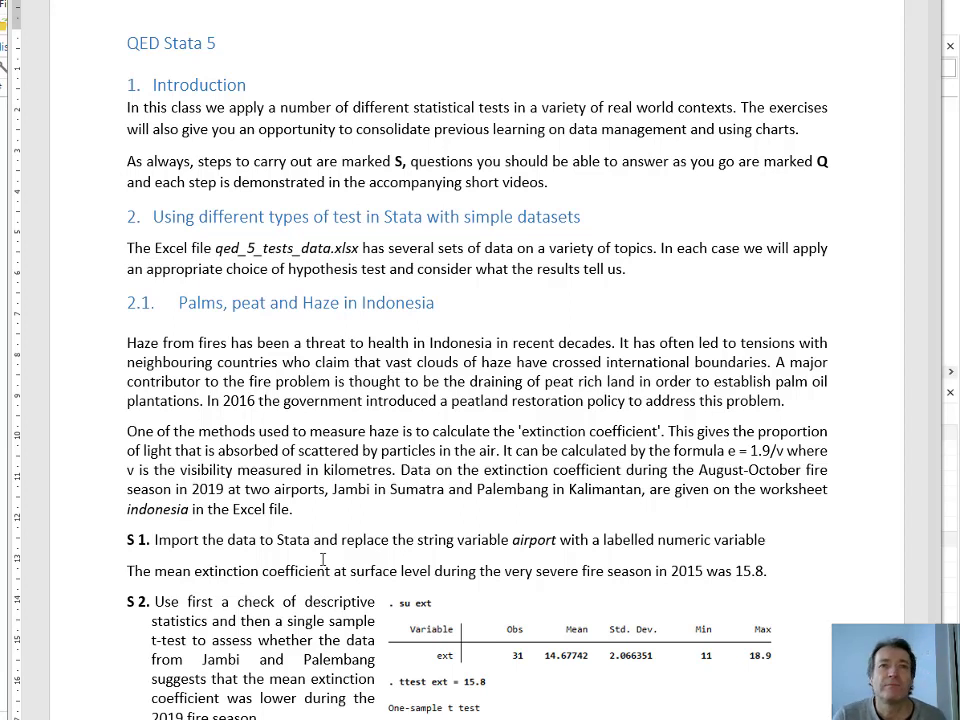
key(alt+Tab)
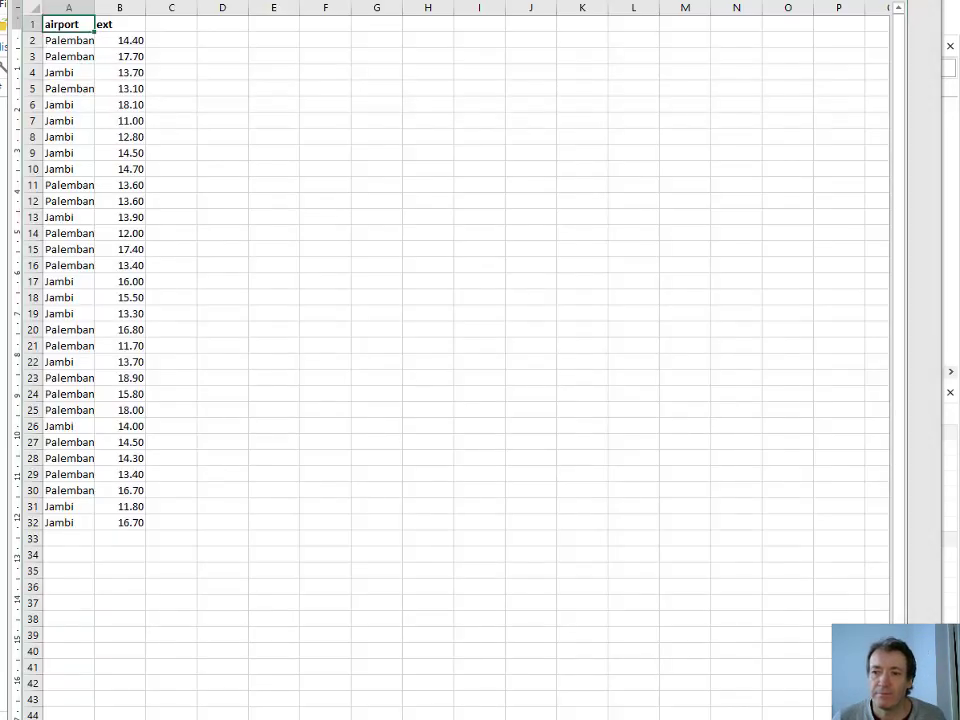
key(alt+Tab)
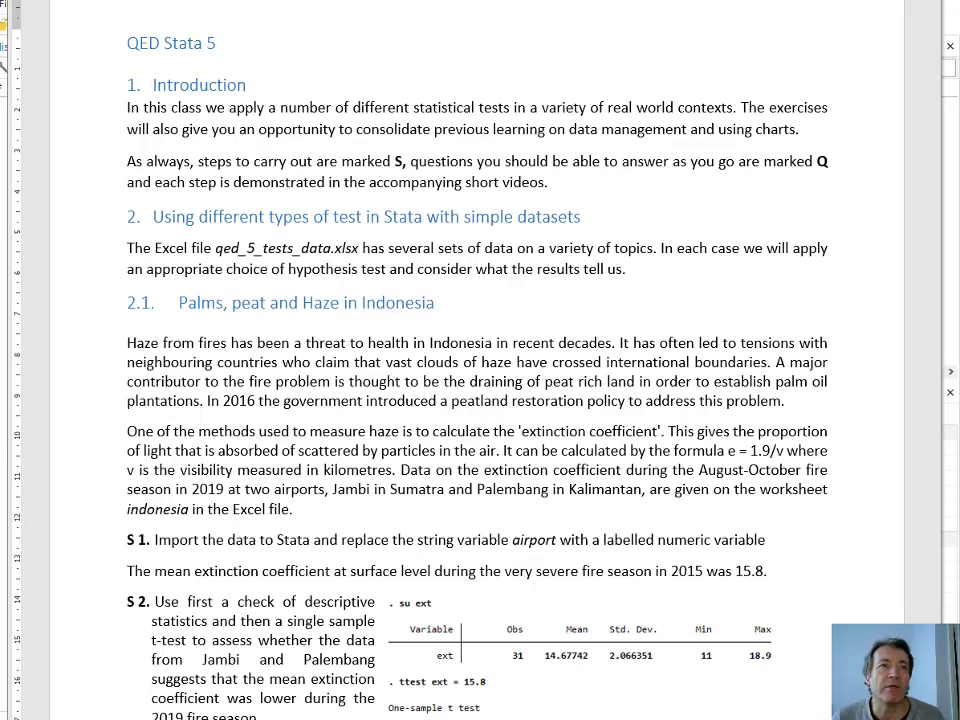
- Switch to Stata and import the indonesia worksheet of qed_5_tests_data.xlsx from the data folder, using the first row as variable names
key(alt+Tab)
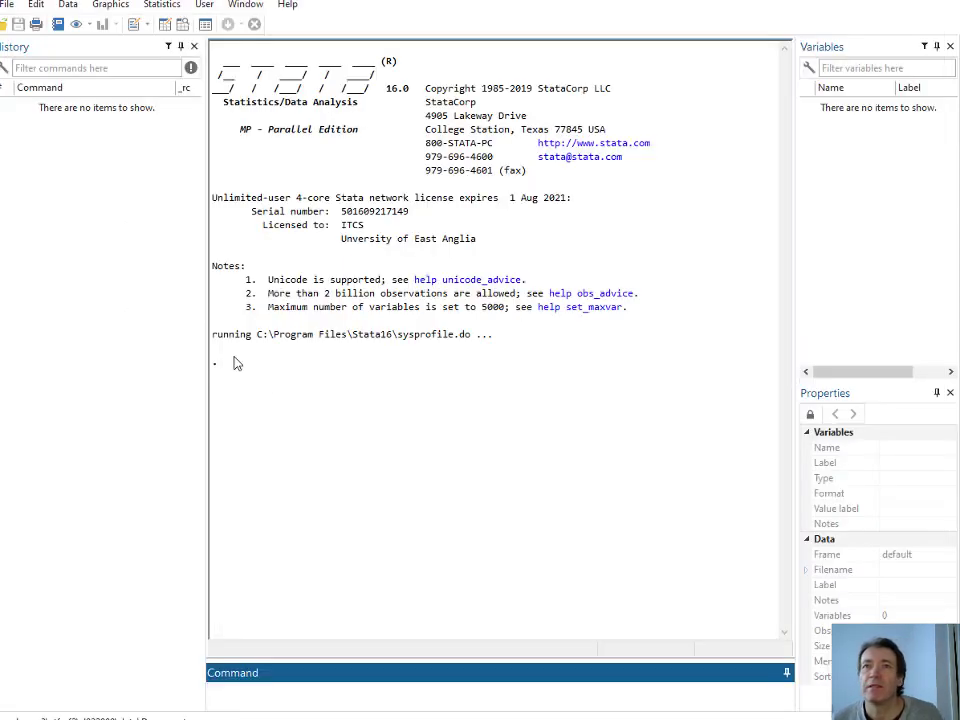
click(14, 14)
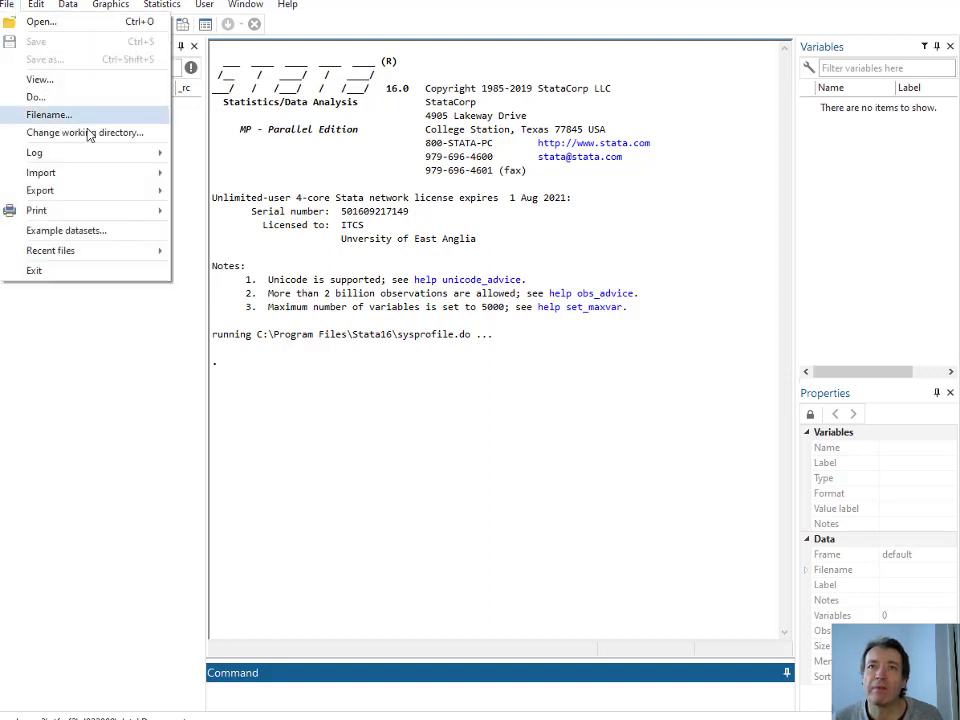
mouse_move(141, 178)
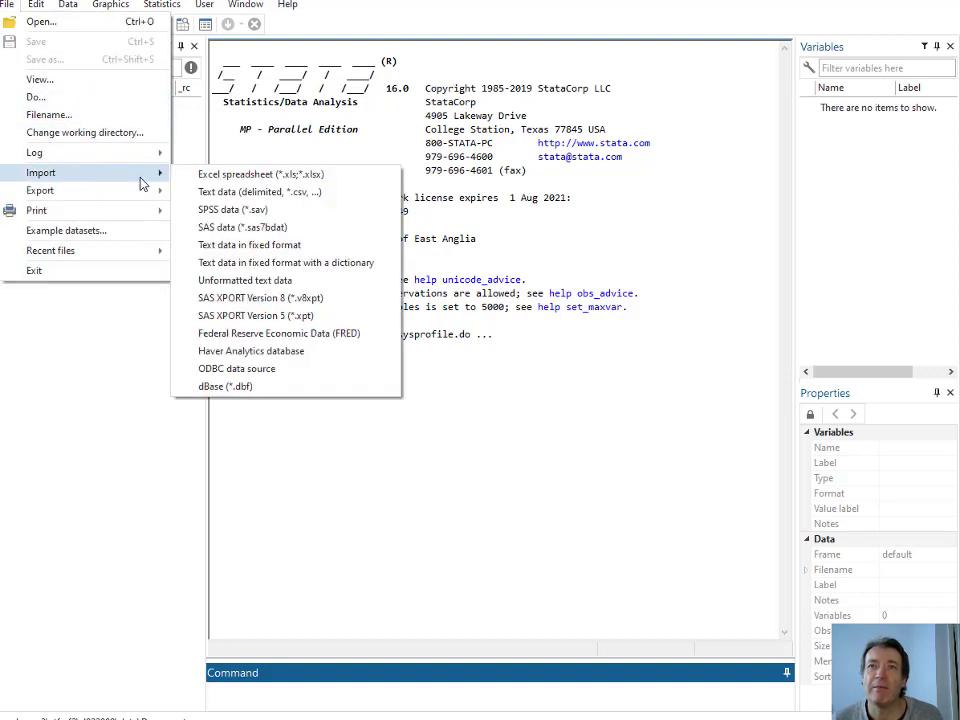
click(221, 176)
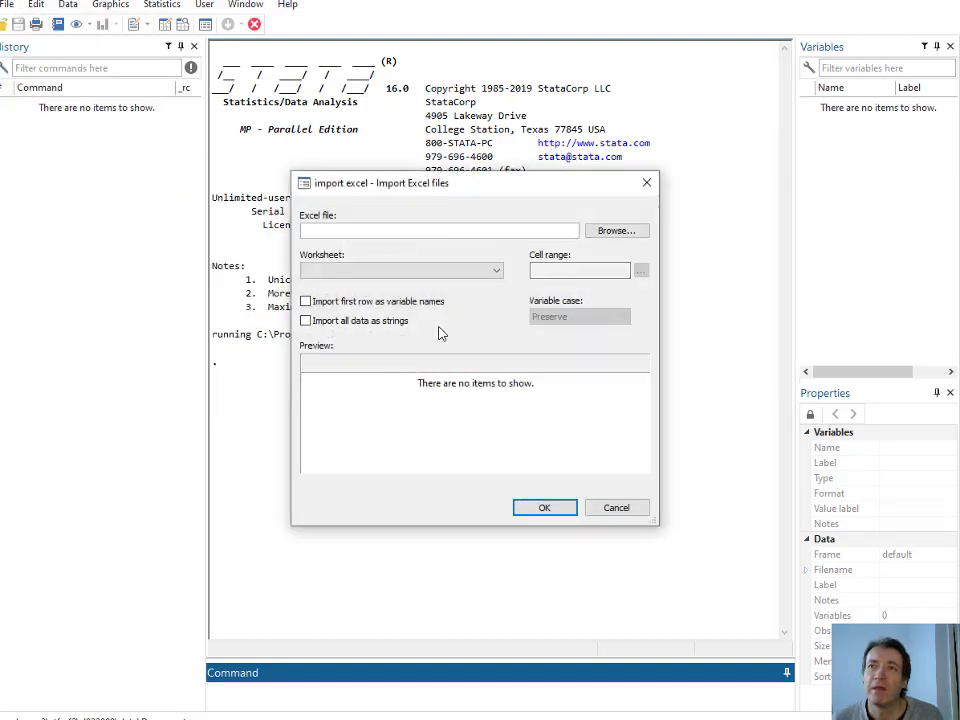
click(616, 232)
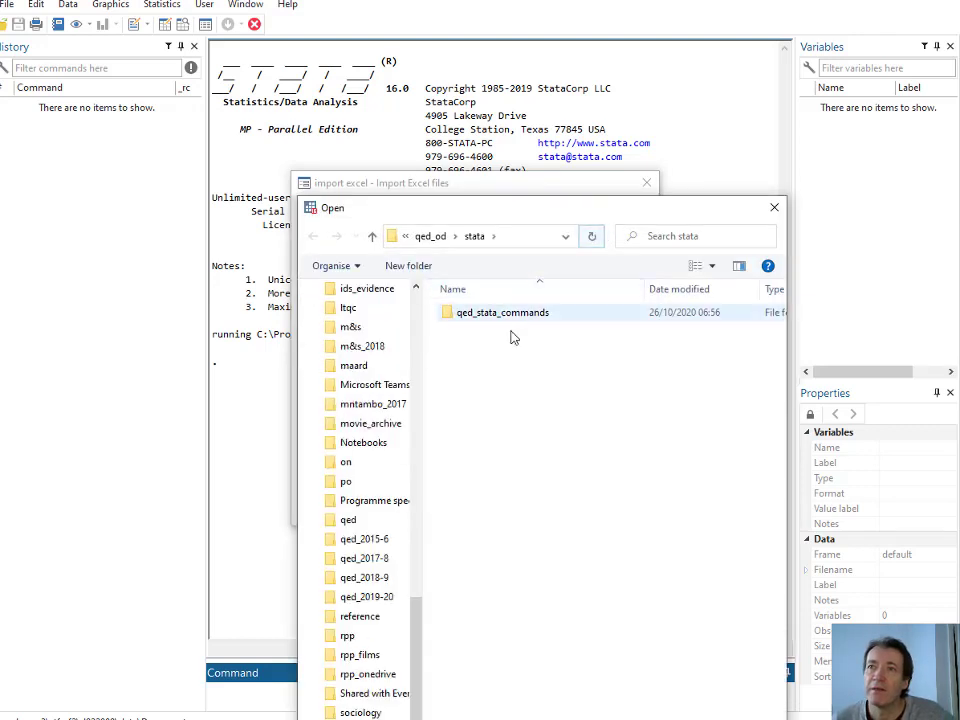
click(445, 238)
double_click(500, 332)
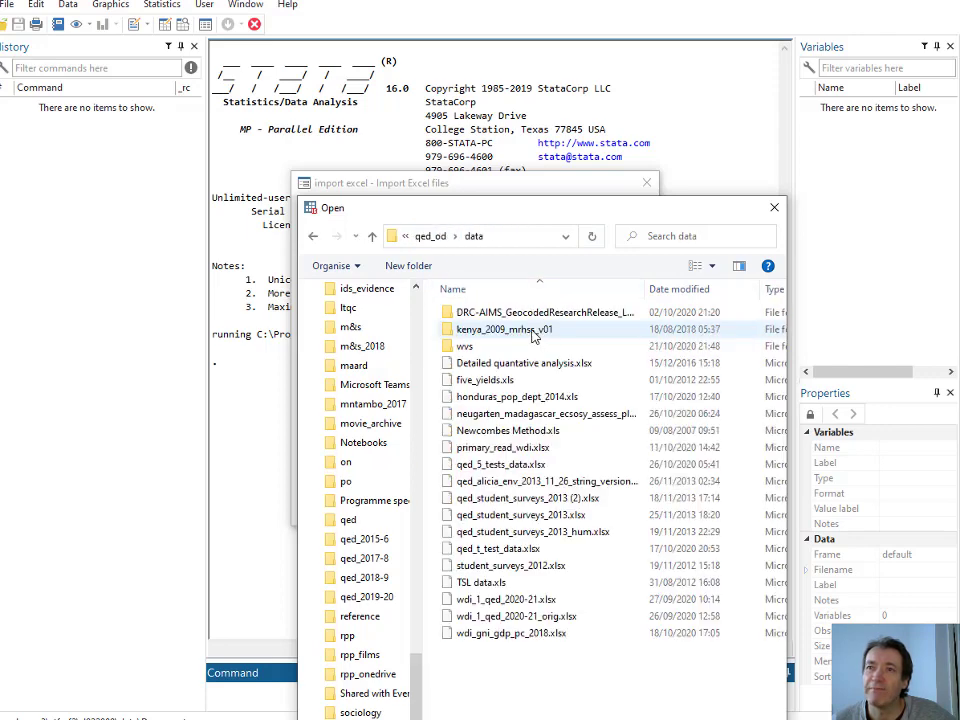
click(491, 462)
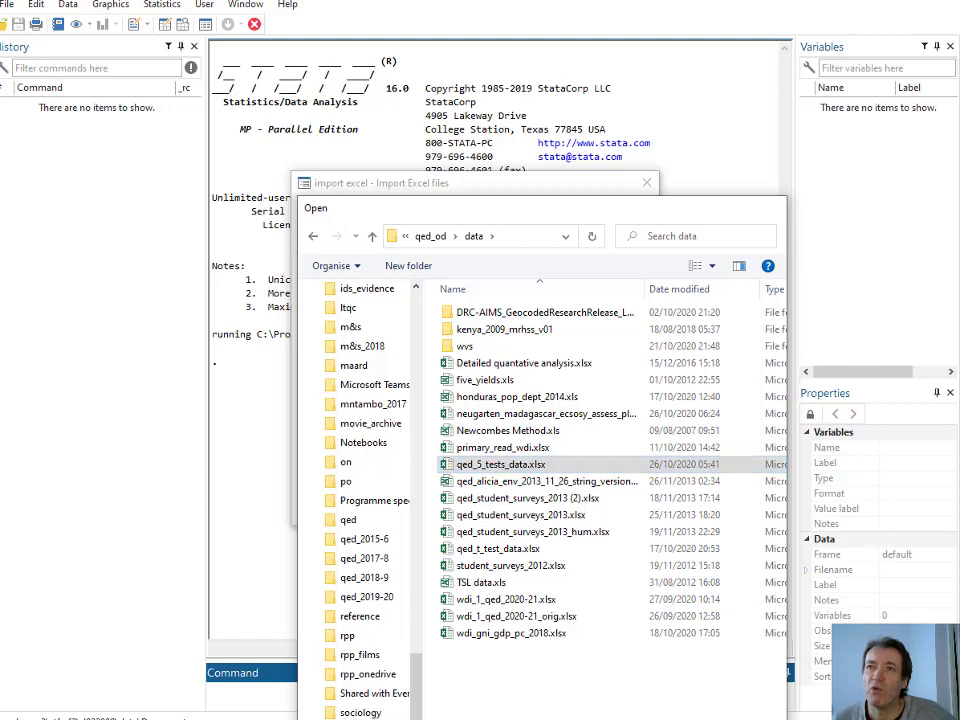
double_click(491, 463)
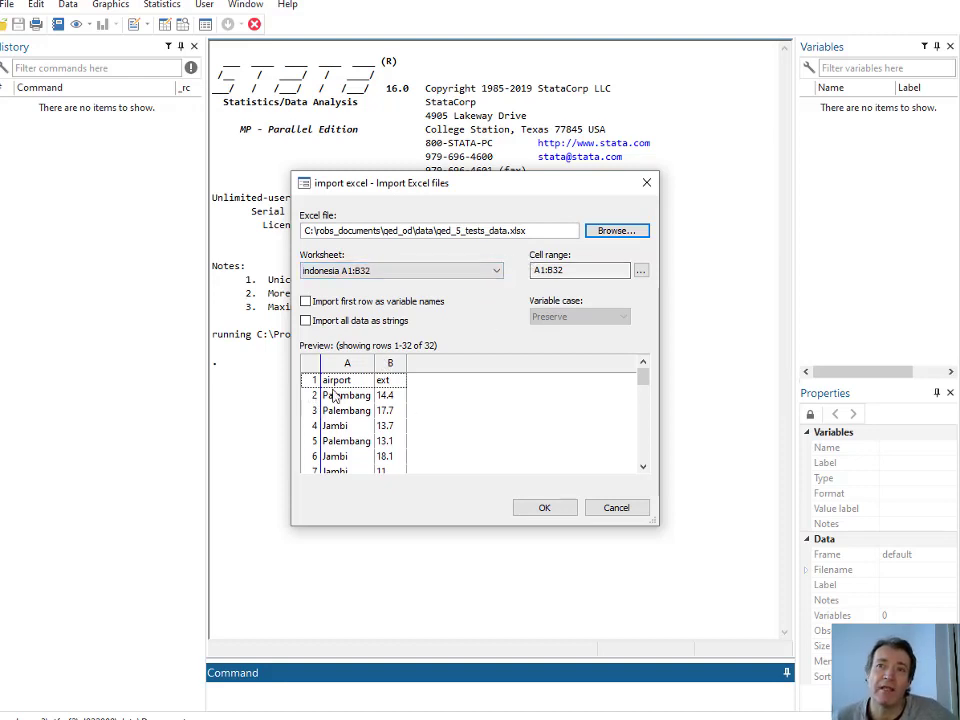
click(305, 301)
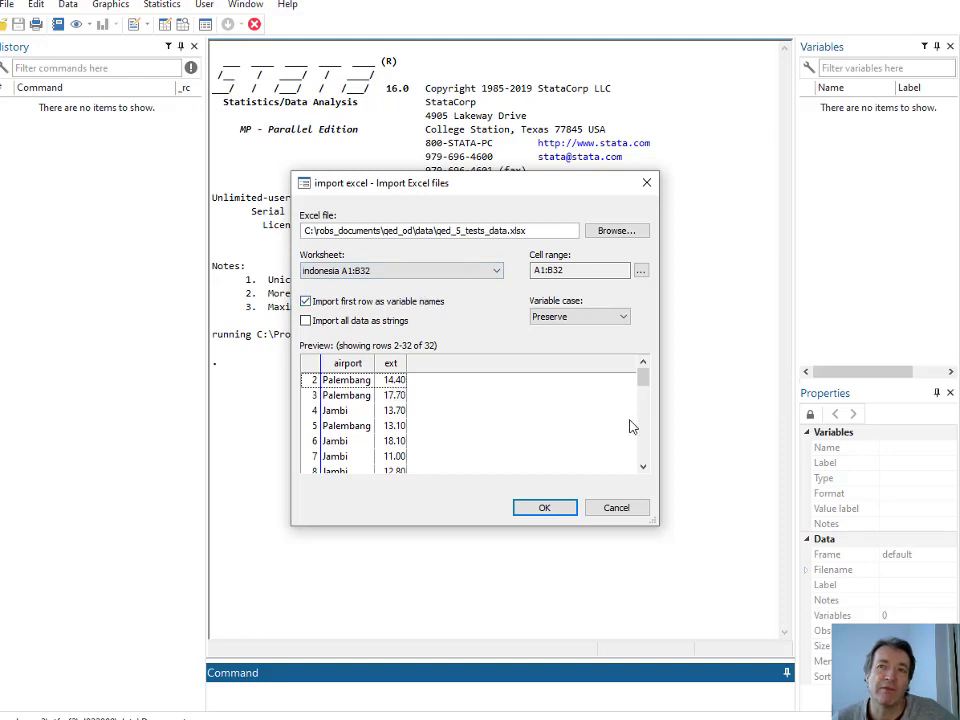
click(532, 512)
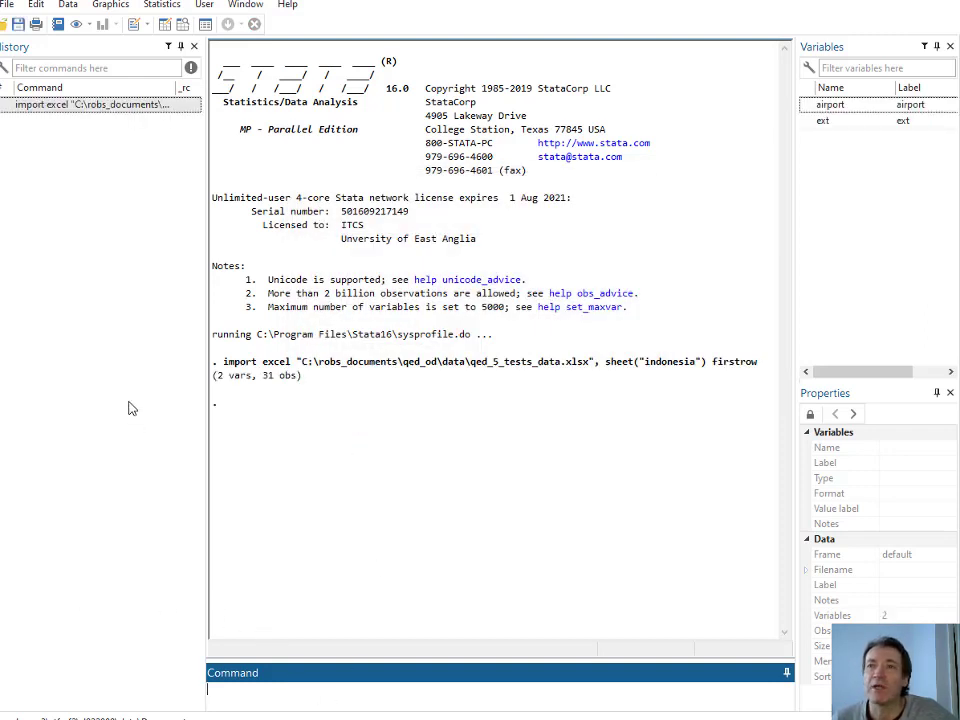
- Recall the import excel command from the command history, select its full text and clear it from the command line
click(91, 105)
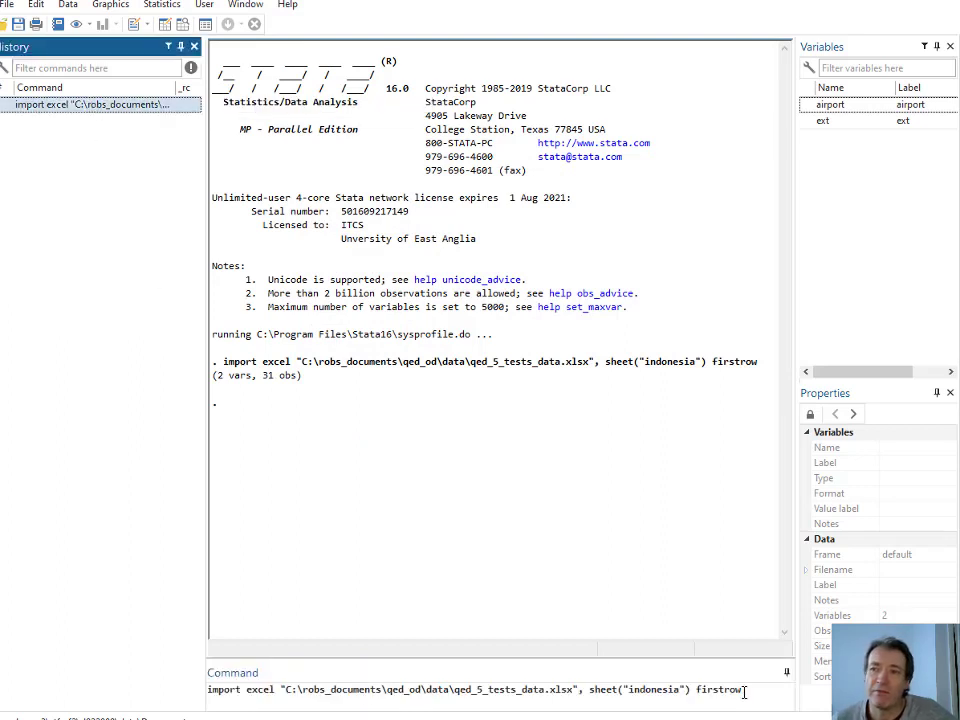
drag(741, 692, 181, 673)
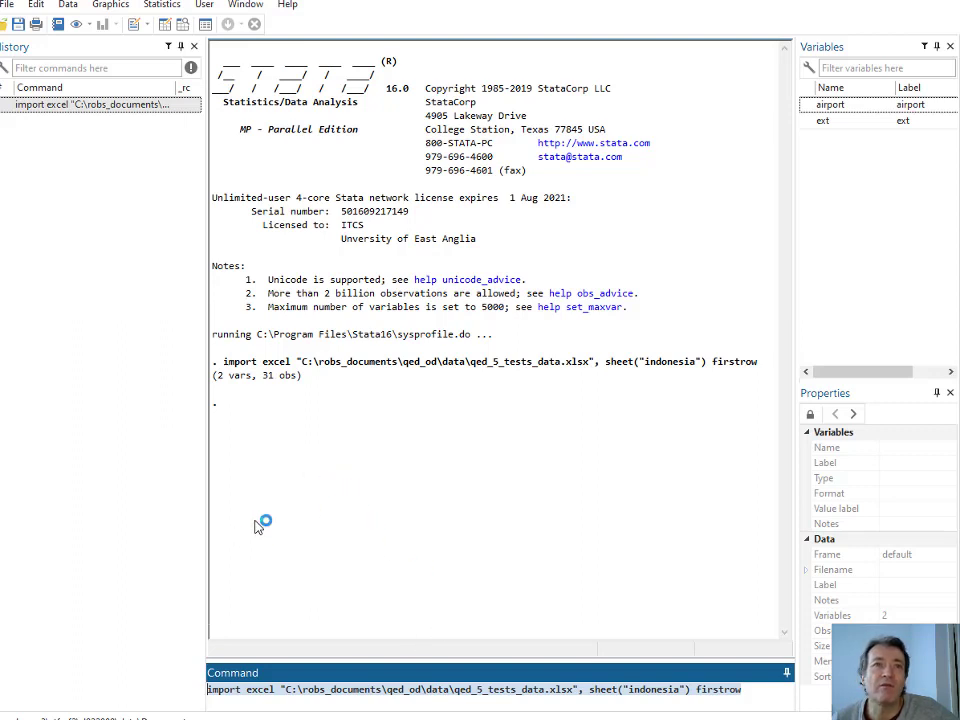
click(745, 689)
drag(747, 689, 153, 693)
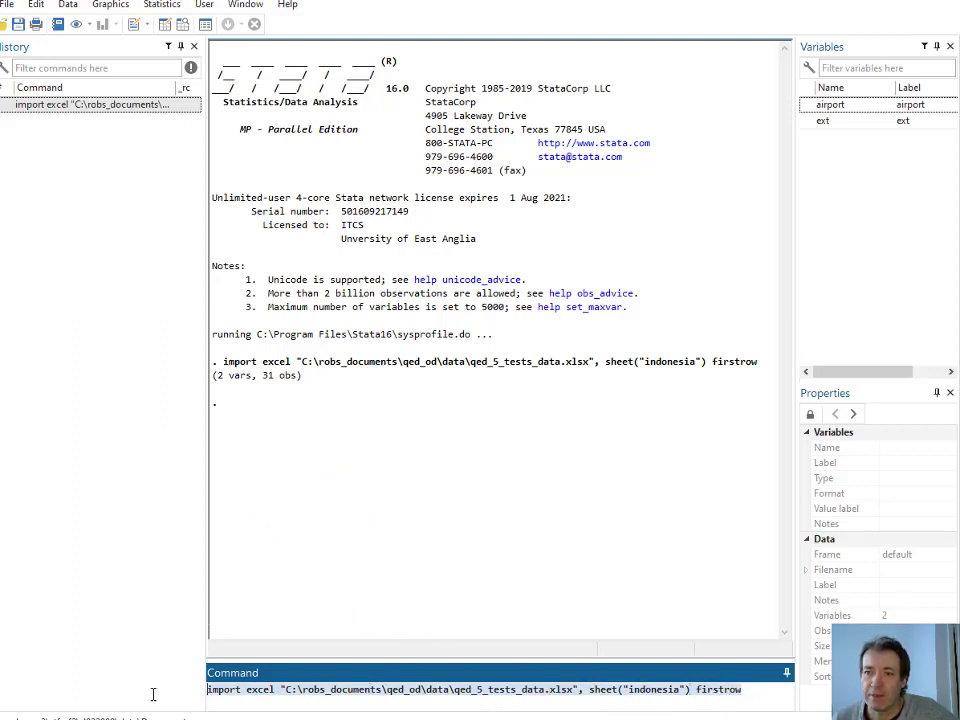
key(BackSpace)
click(75, 678)
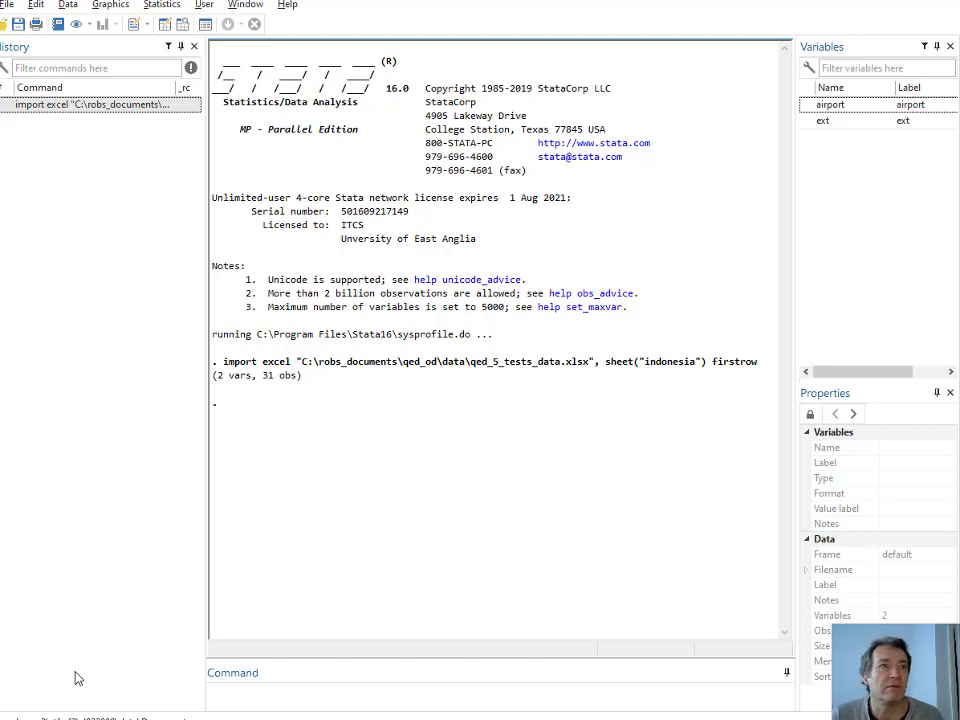
- Switch to the do-file qed_stata_5_2_start_wkg.do and run its lines from capture log close through the import excel command
key(alt+Tab)
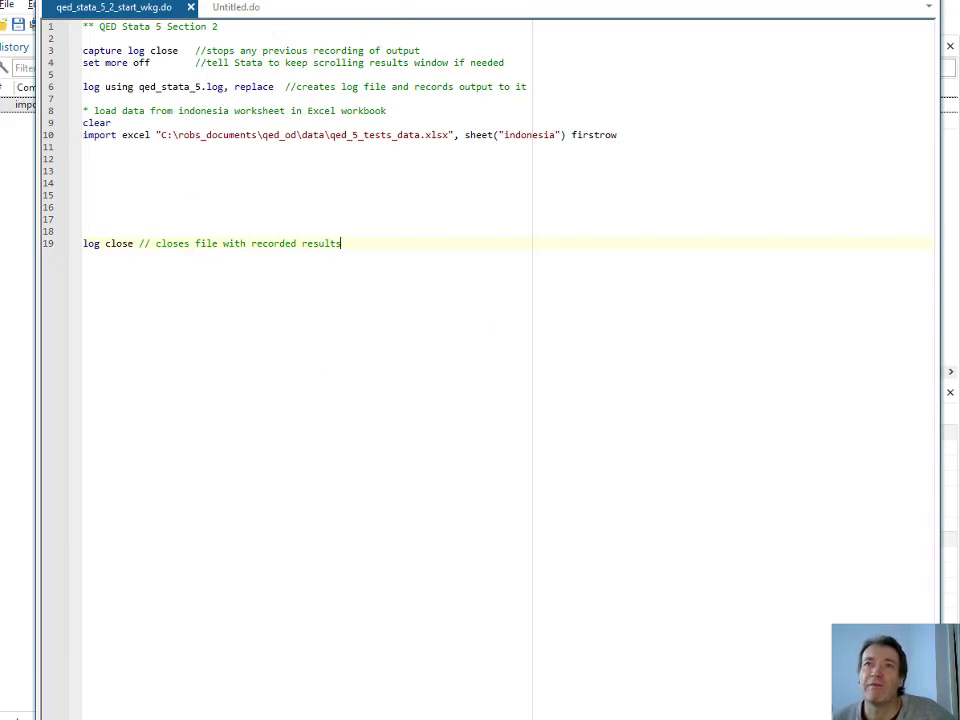
drag(437, 0, 446, 21)
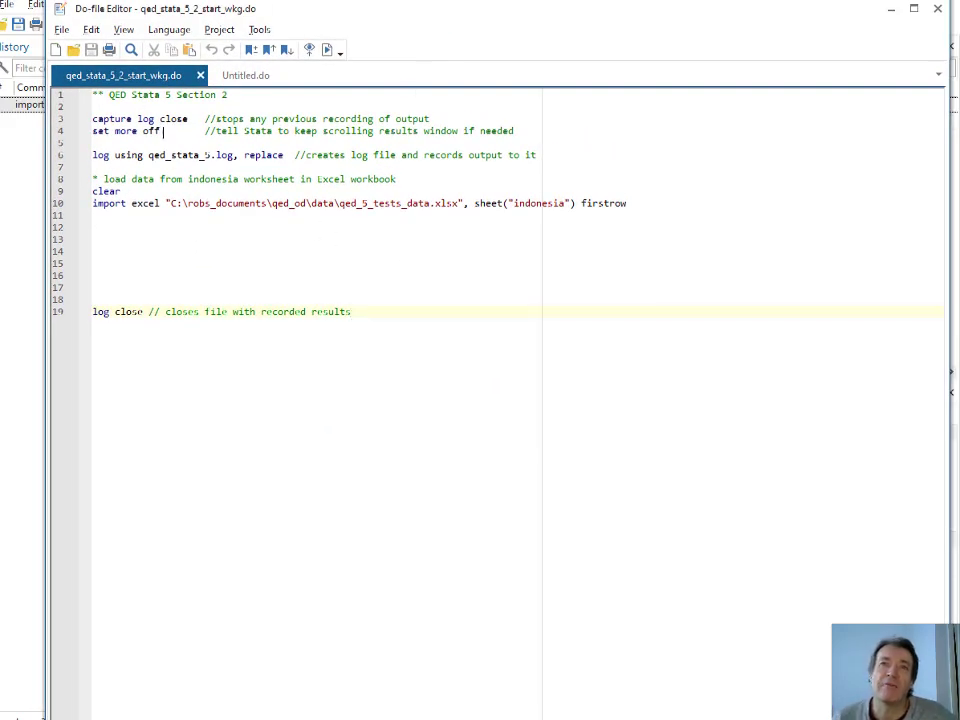
key(ctrl+End)
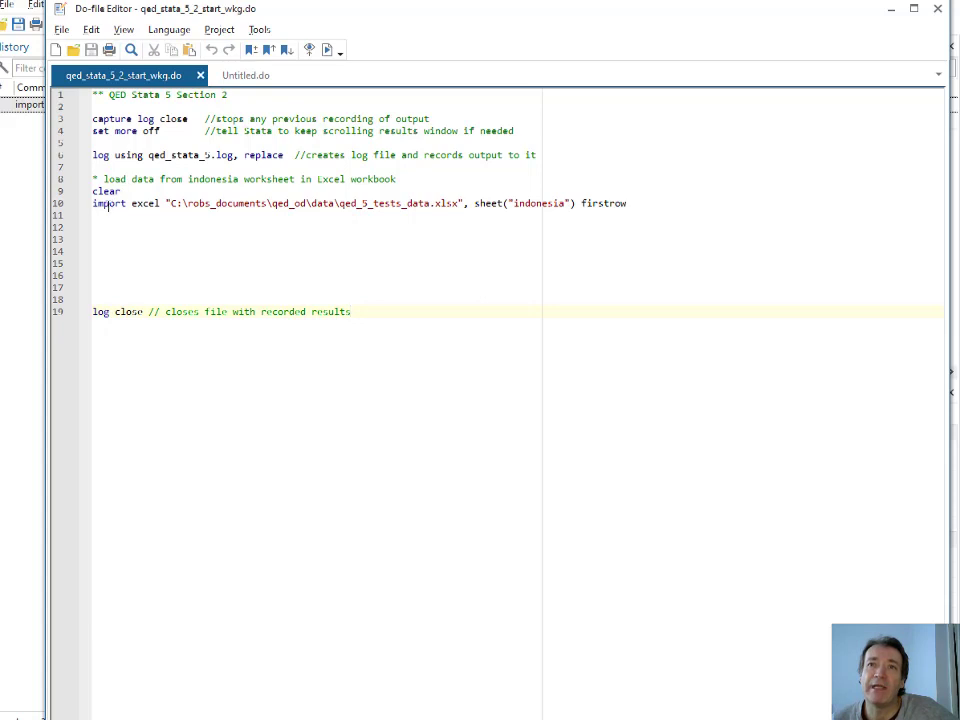
drag(93, 203, 542, 218)
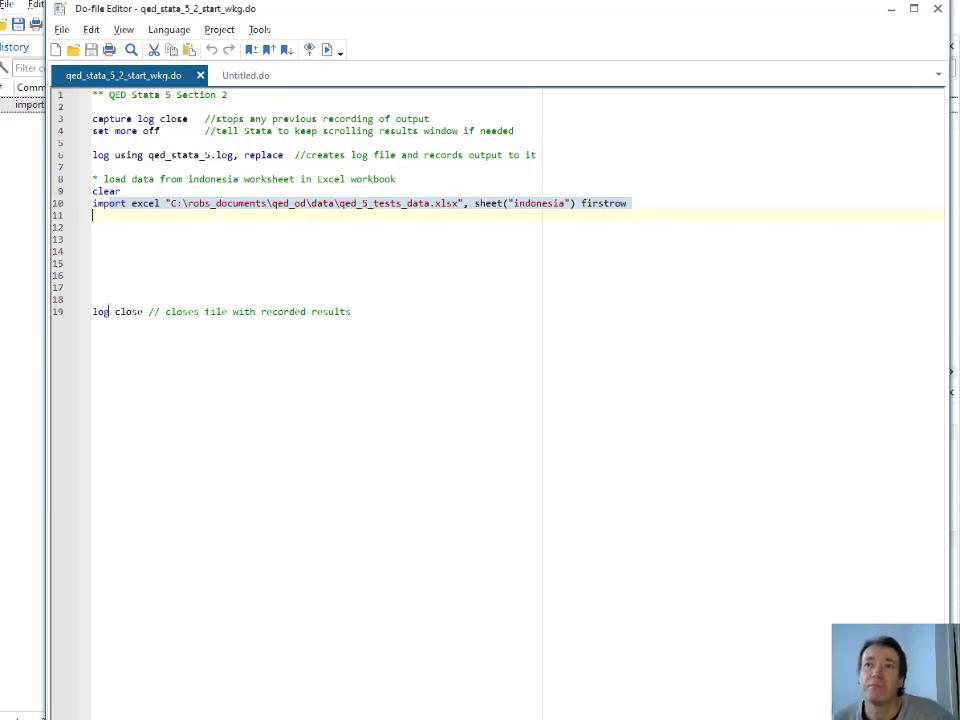
click(105, 227)
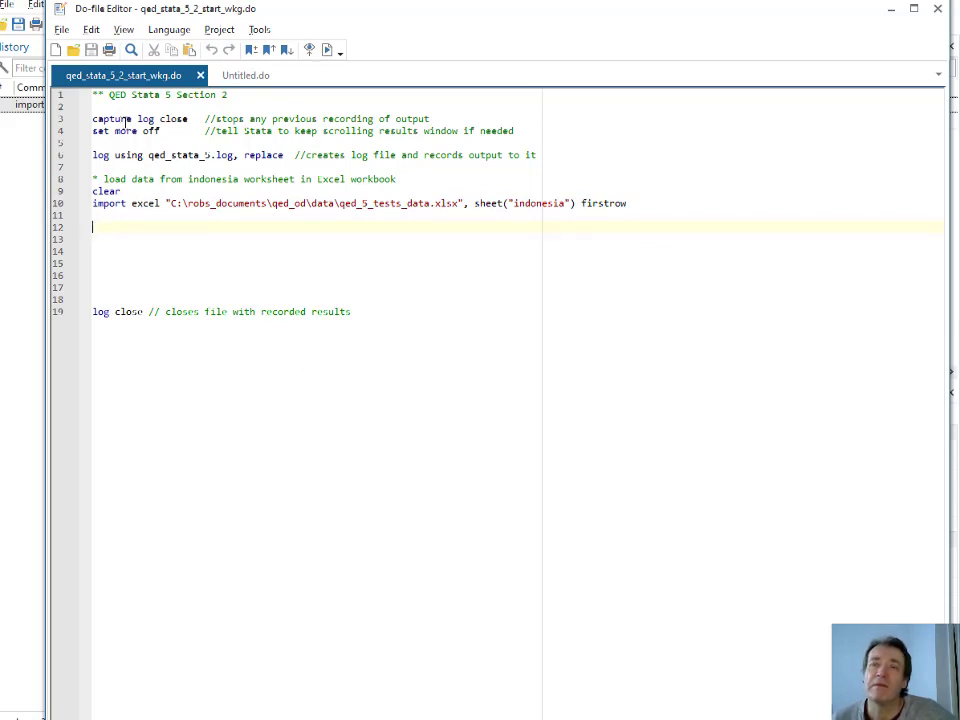
drag(124, 118, 186, 210)
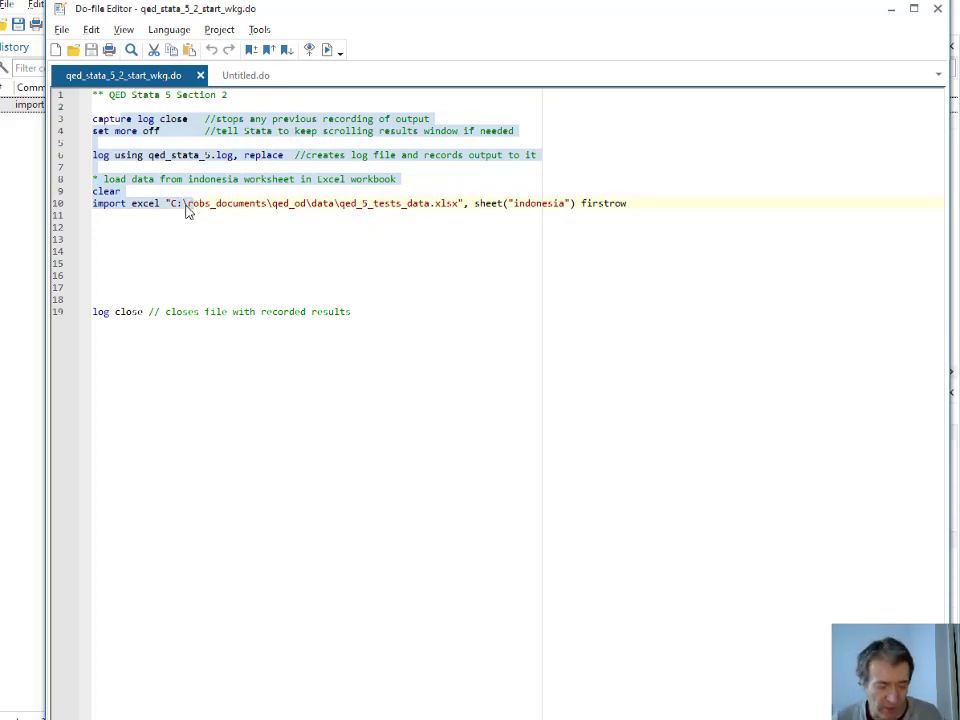
key(ctrl+d)
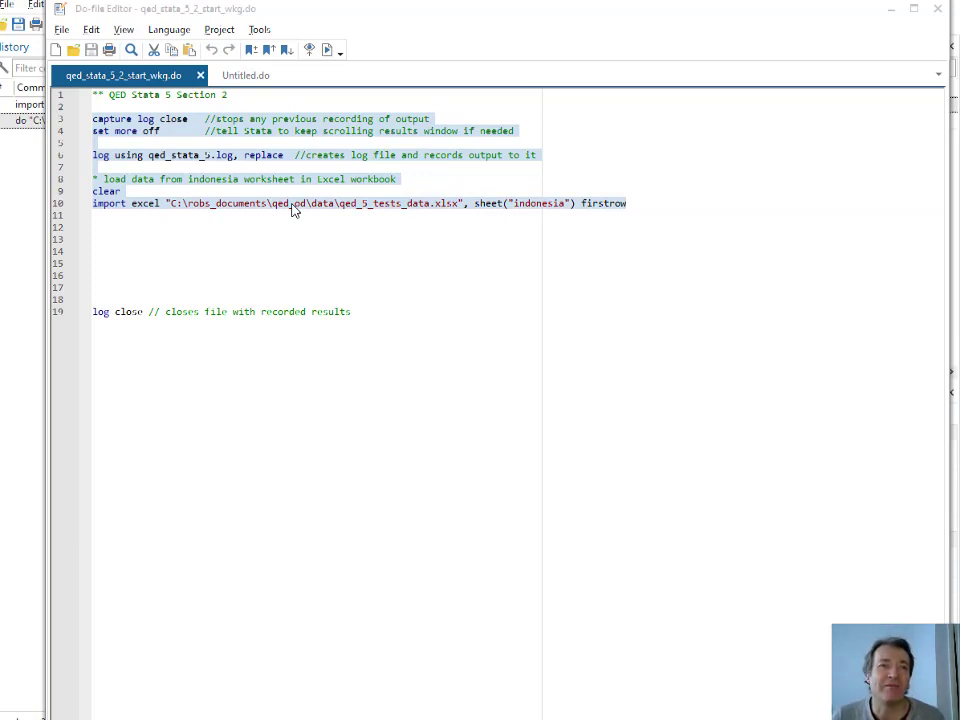
- Return to the main Stata window and view the imported airport and ext data with the browse command
key(alt+Tab)
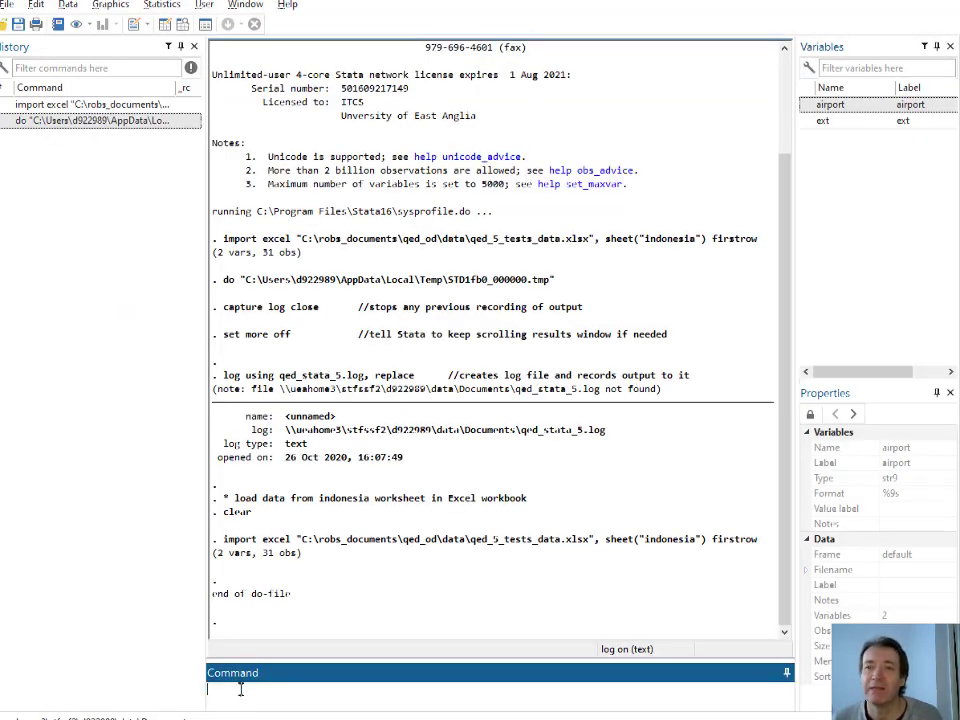
text(browse)
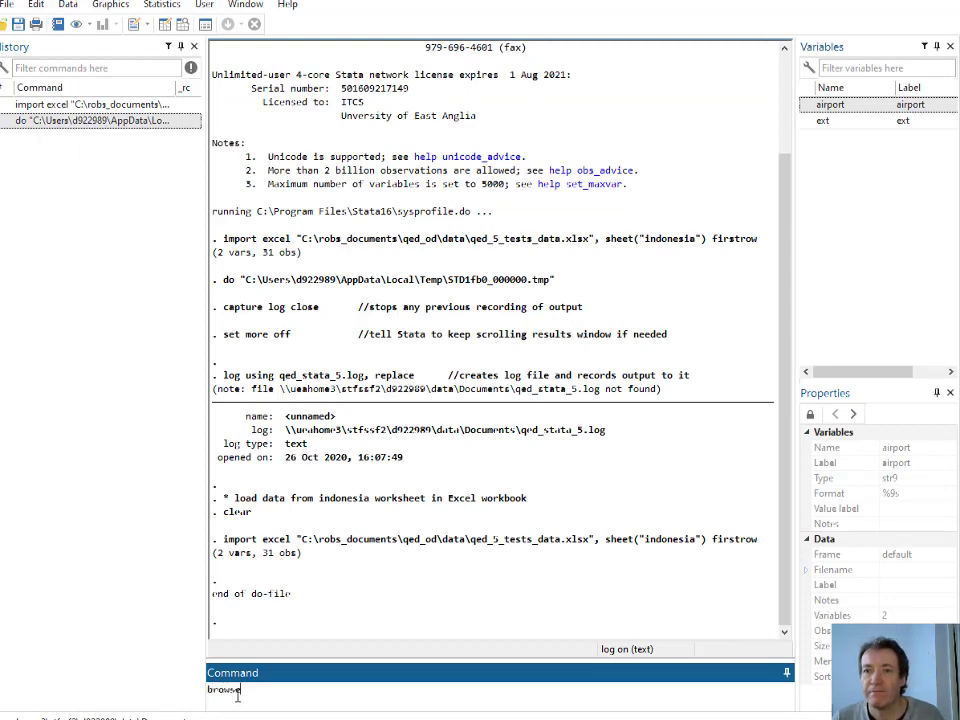
key(Return)
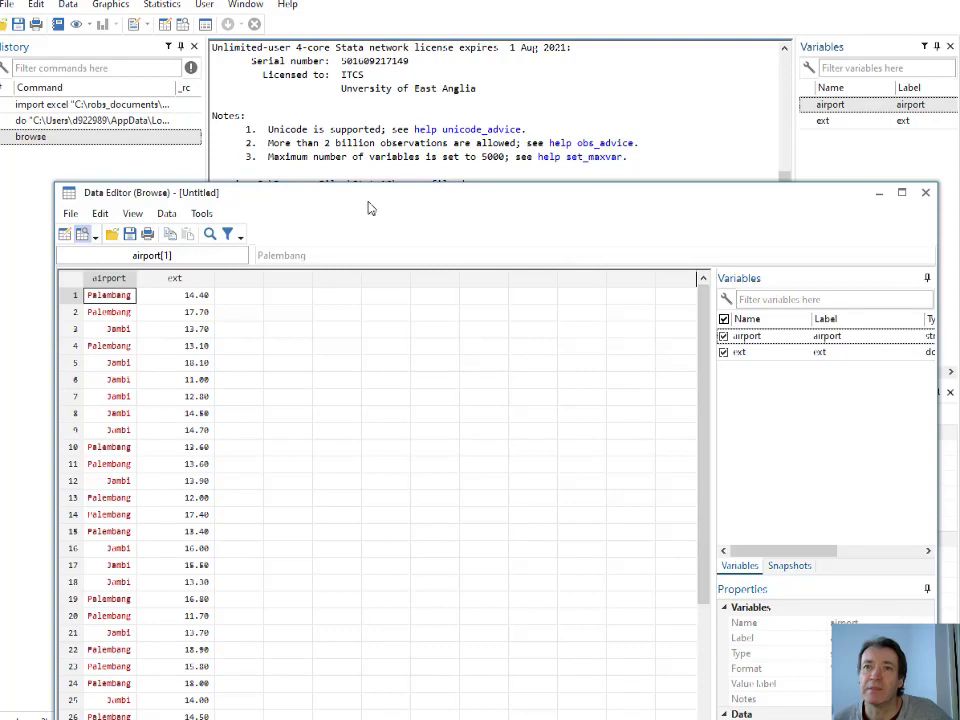
drag(368, 203, 430, 128)
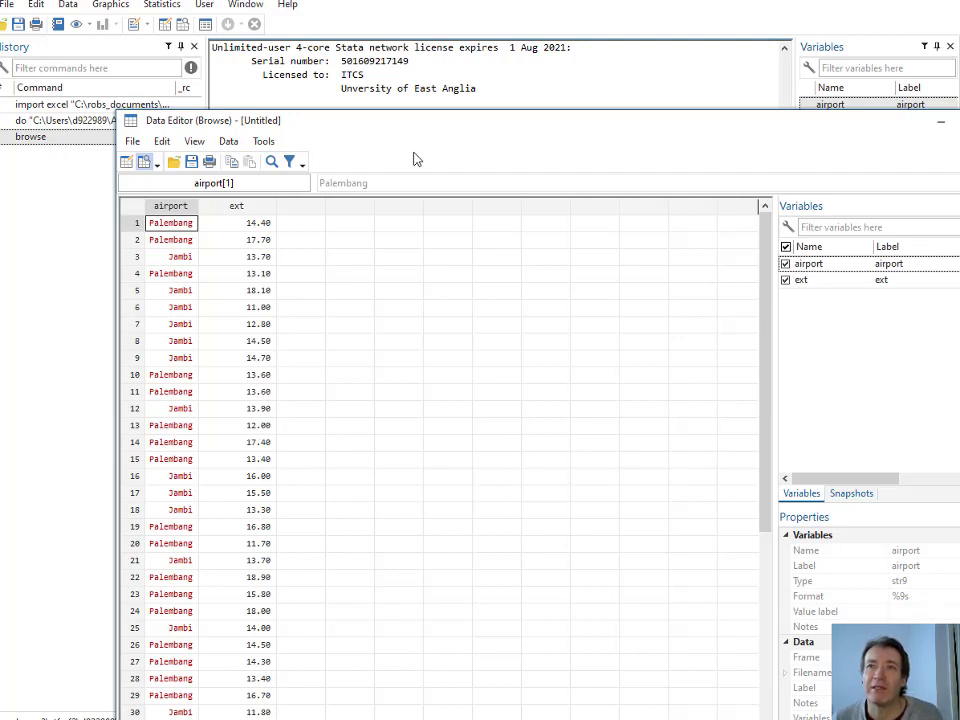
- Add do-file code below the import that renames airport to st_airport, recodes it as 1 "Jambi" and 2 "Palembang" with apnames labels, and drops st_airport
key(alt+Tab)
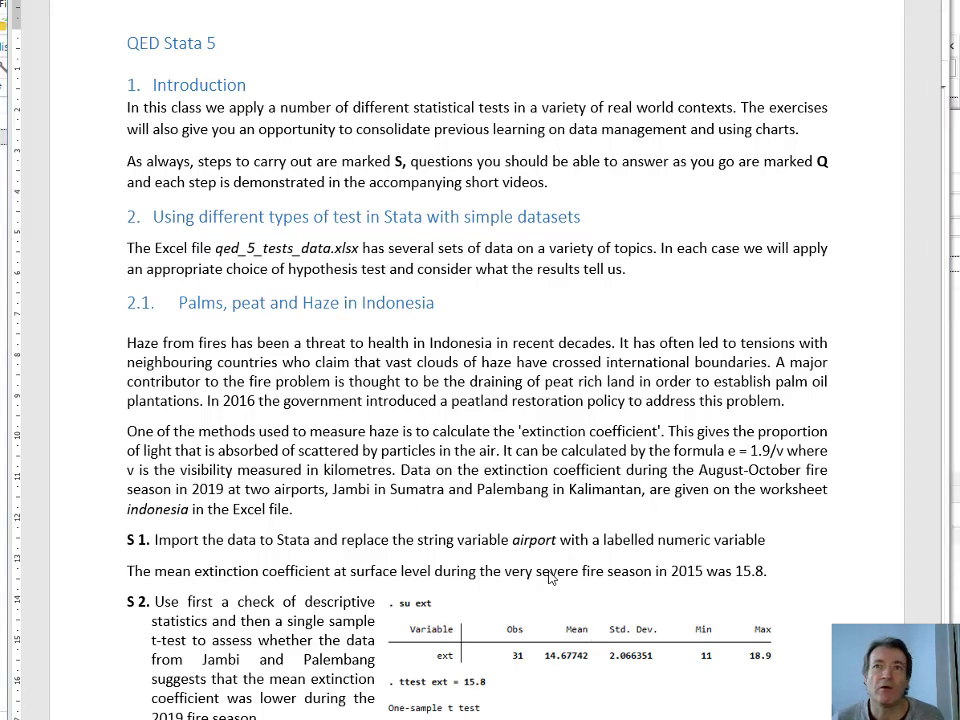
key(alt+Tab)
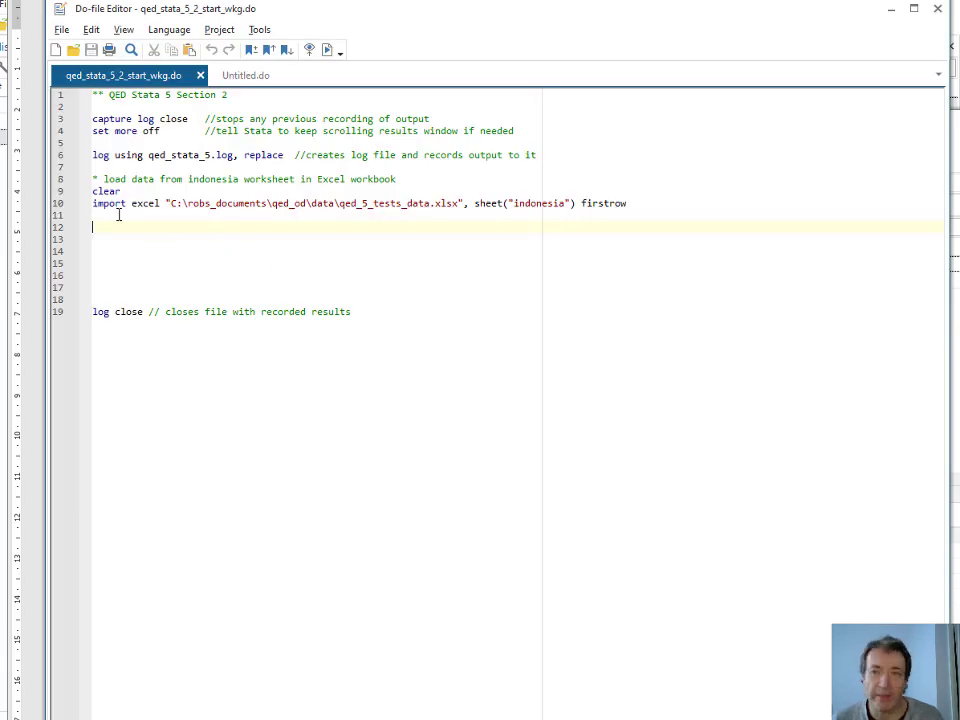
text(* recode airport as numeric with value labels rename airport st_airport               //rename string variable gen airport = 1 if st_airport == "Jambi" replace airport = 2 if st_airport == "Palembang" label define apnames 1 "Jambi" 2 "Palembang" label values airport apnames drop st_airport                         //get rid of string version of variable)
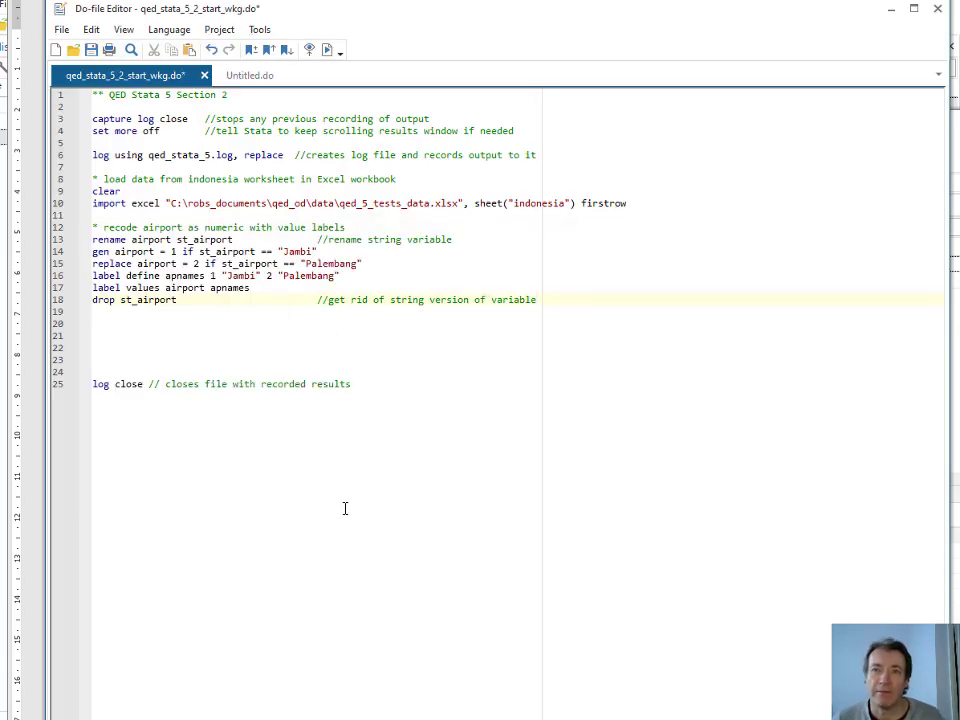
click(371, 385)
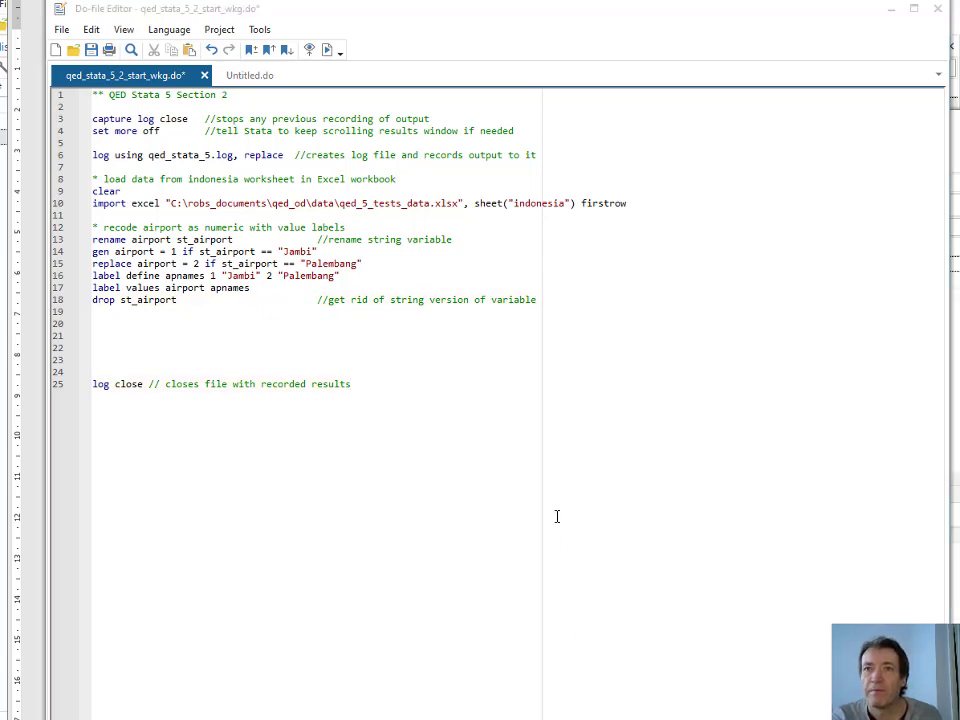
scroll(557, 516, up, 2)
scroll(557, 516, up, 1)
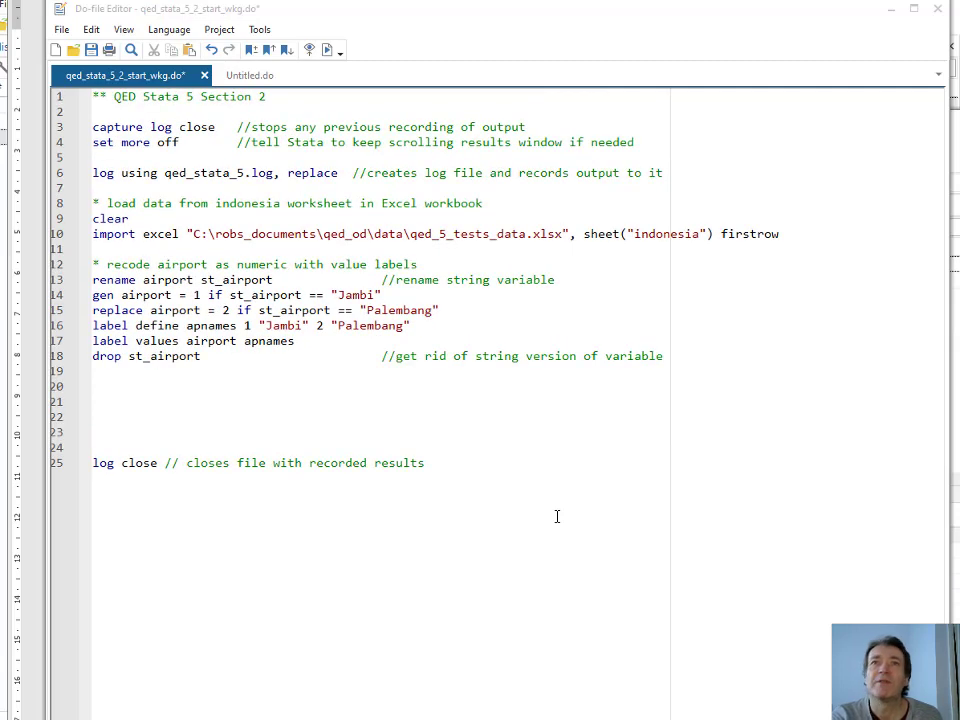
scroll(557, 516, up, 1)
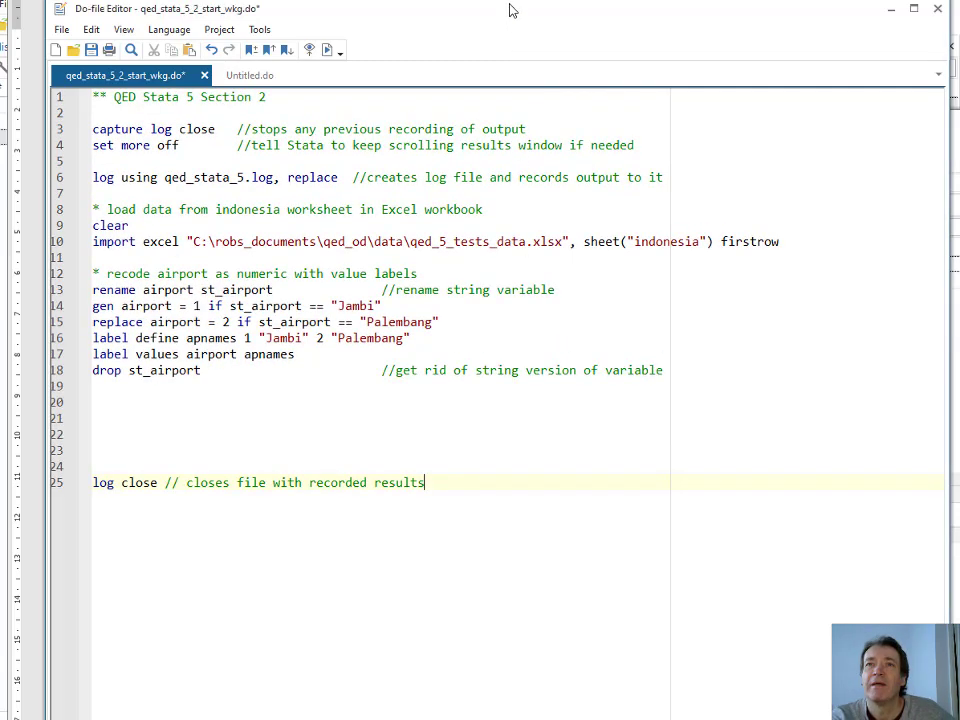
drag(508, 11, 506, 0)
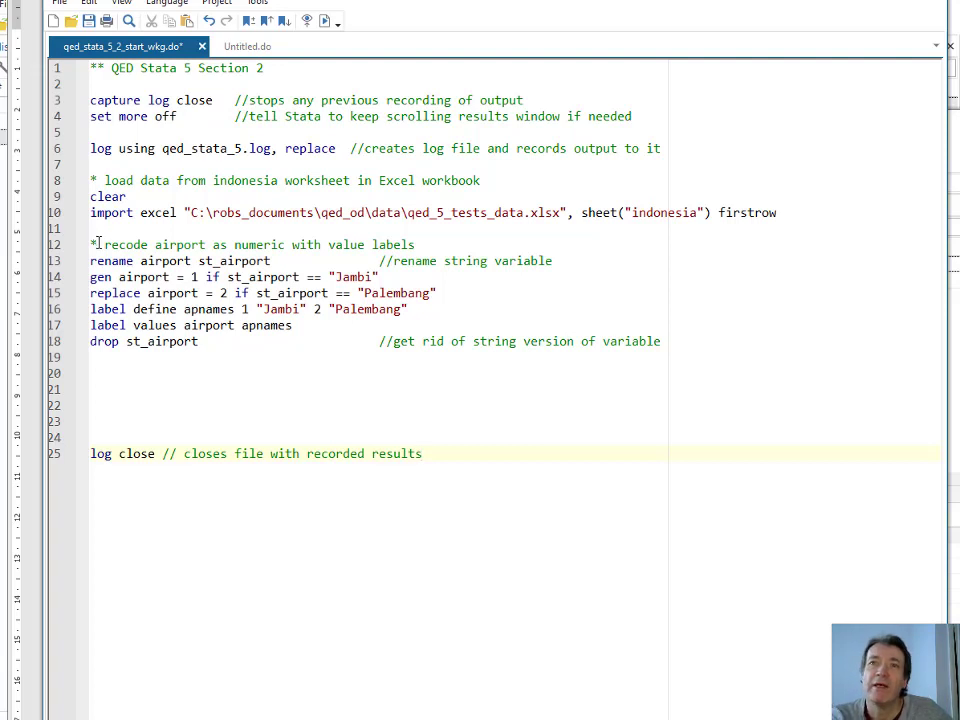
drag(97, 244, 352, 244)
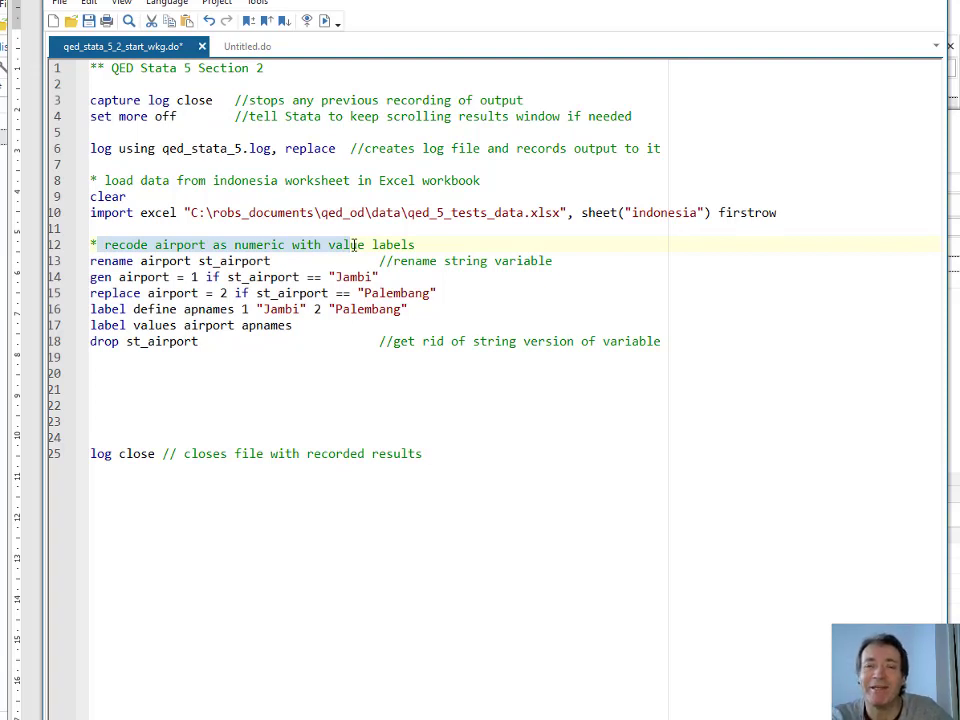
click(352, 244)
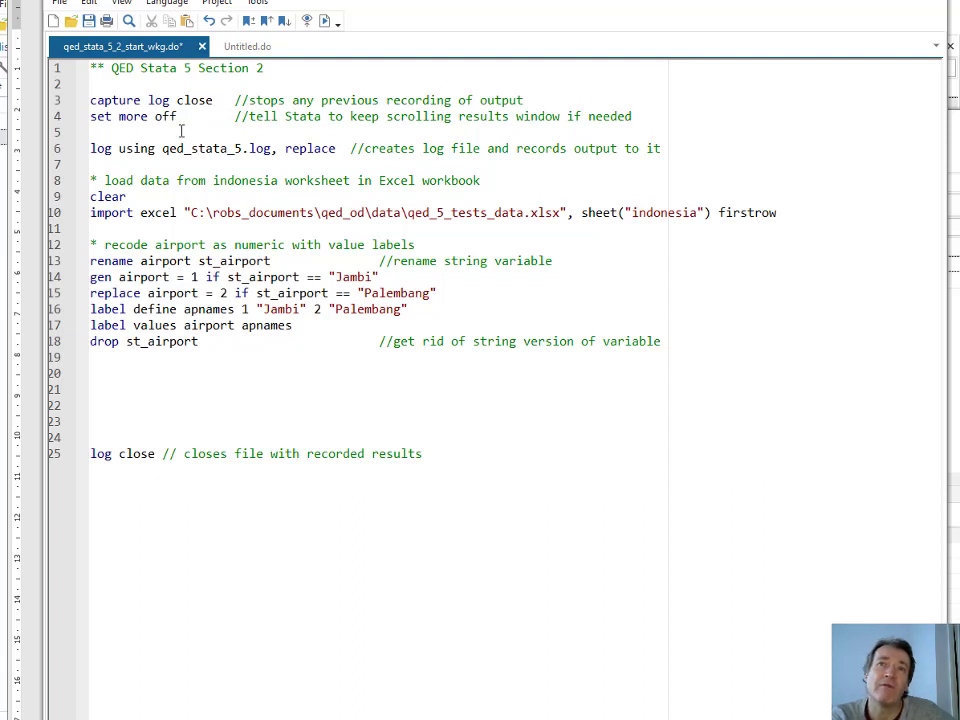
- Run the do-file lines from capture log close through drop st_airport
drag(176, 100, 270, 343)
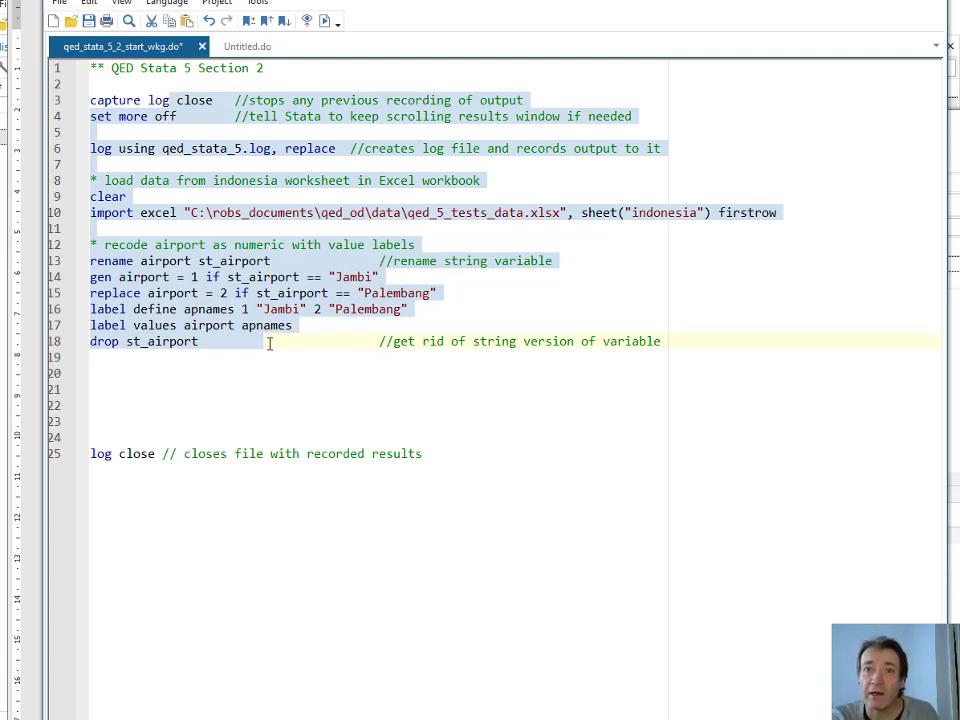
key(shift+End)
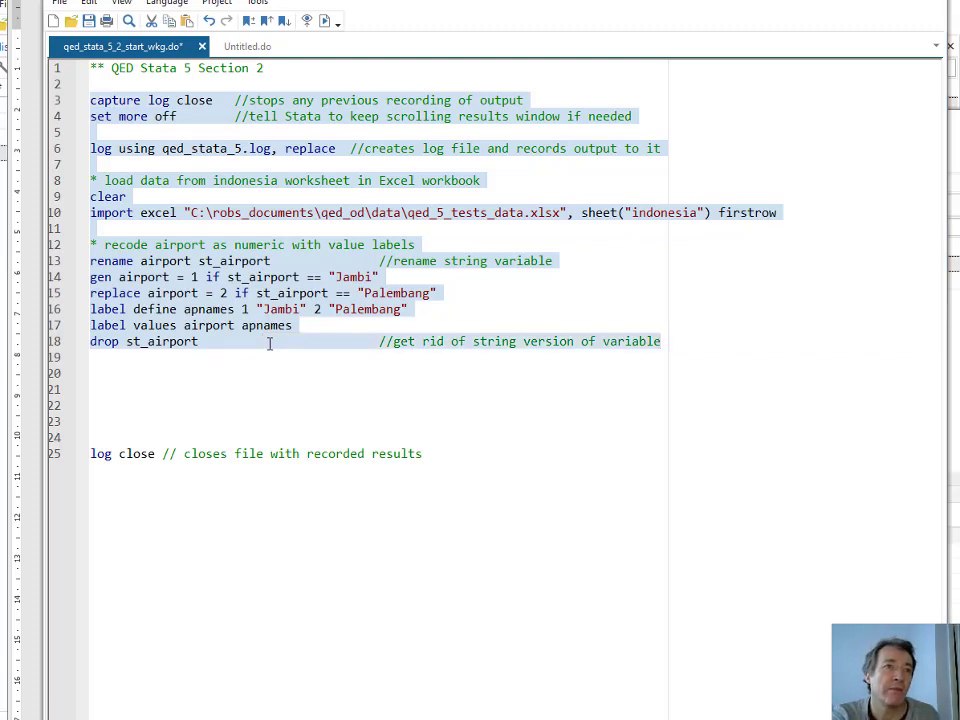
key(ctrl+d)
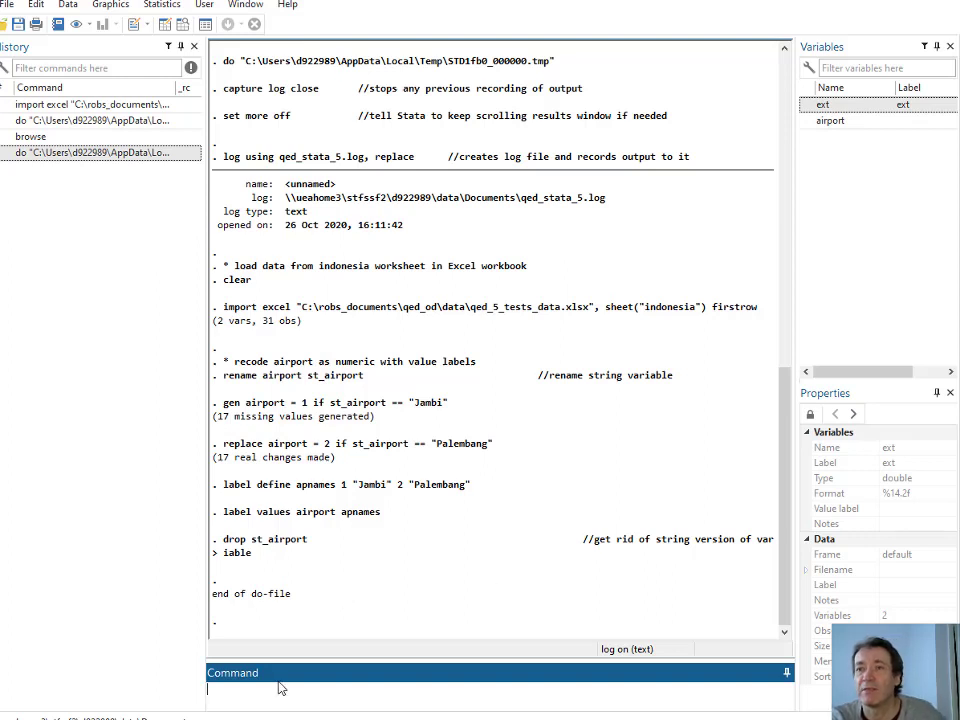
- Switch to the Data Editor and inspect the numeric codes behind the Jambi and Palembang labels in several airport cells
key(alt+Tab)
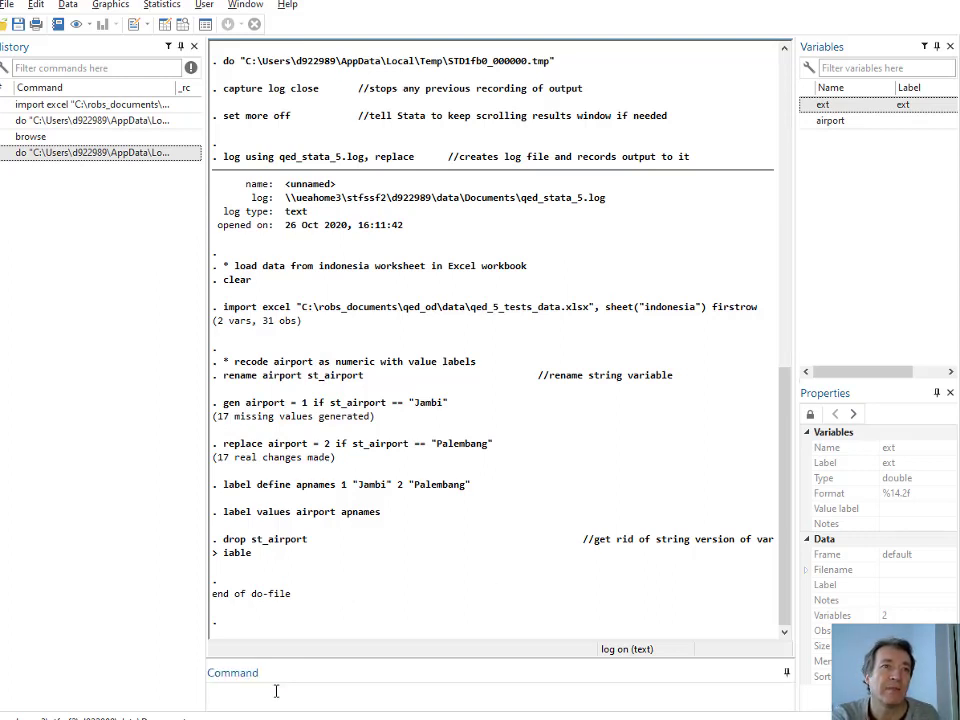
key(alt+Tab)
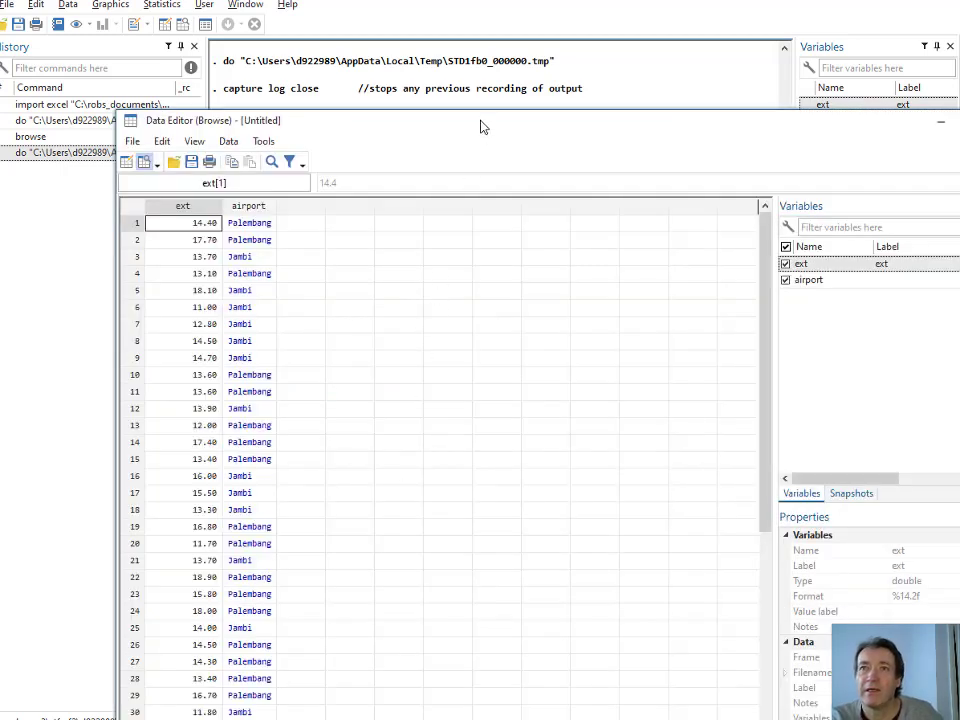
drag(480, 127, 464, 47)
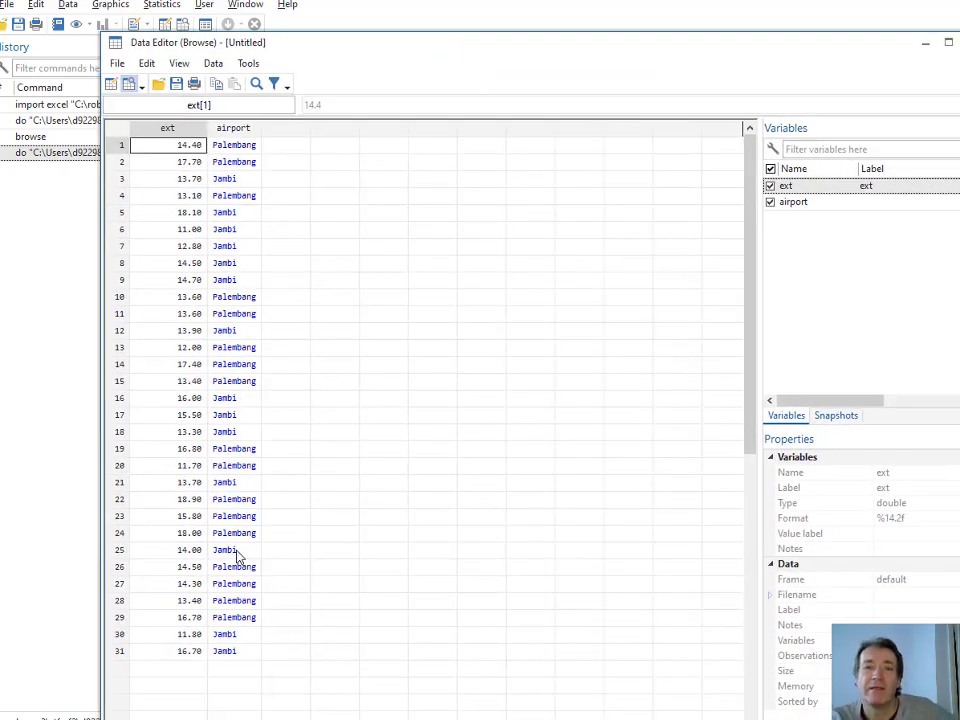
click(240, 162)
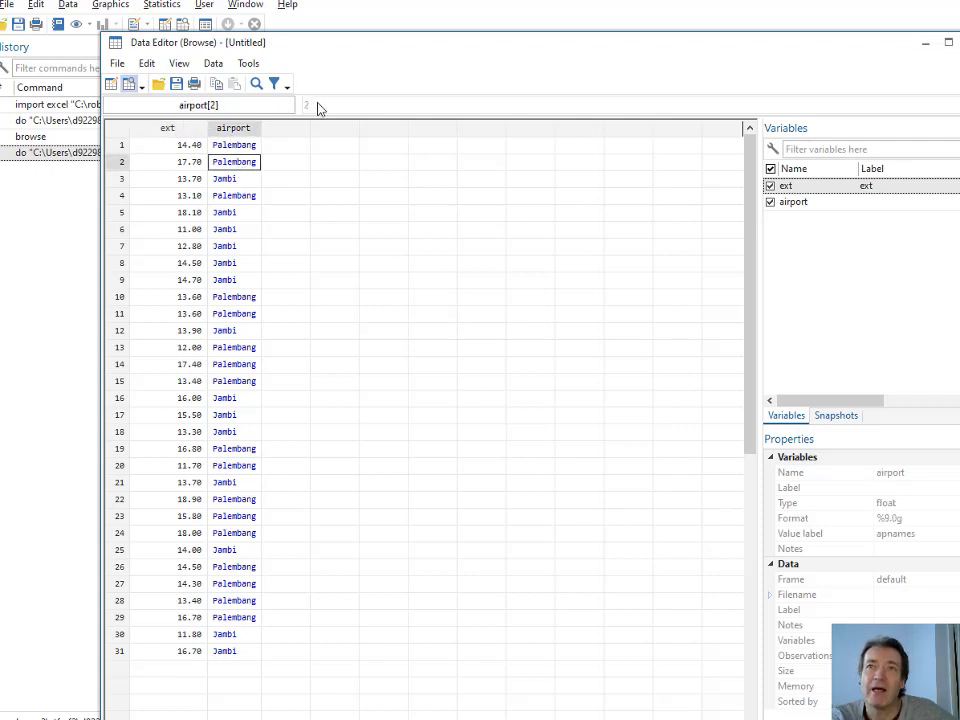
click(231, 179)
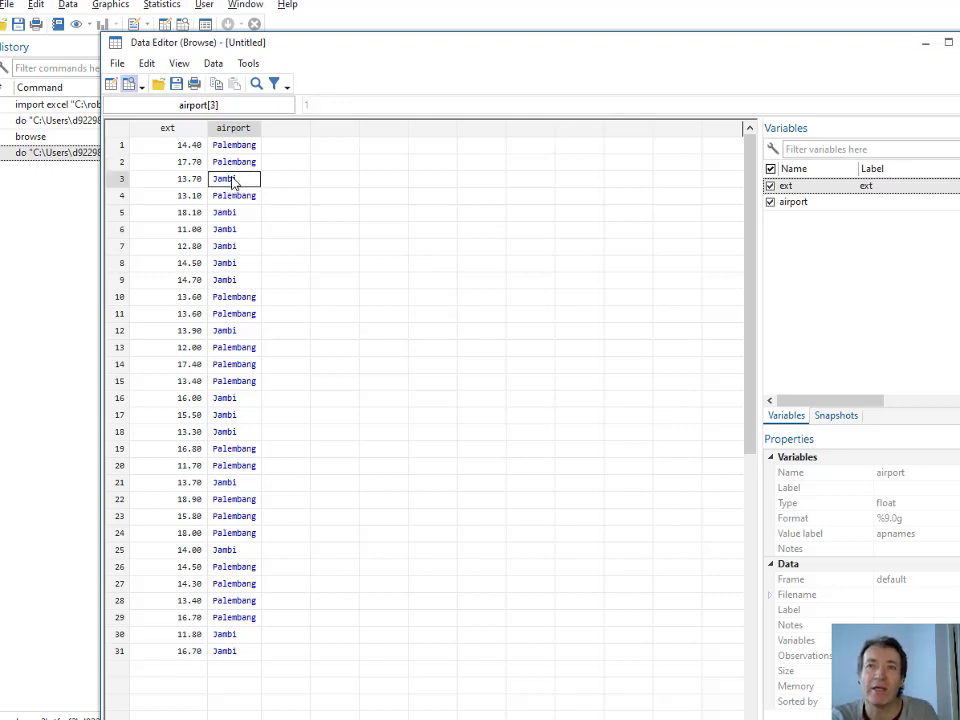
click(230, 264)
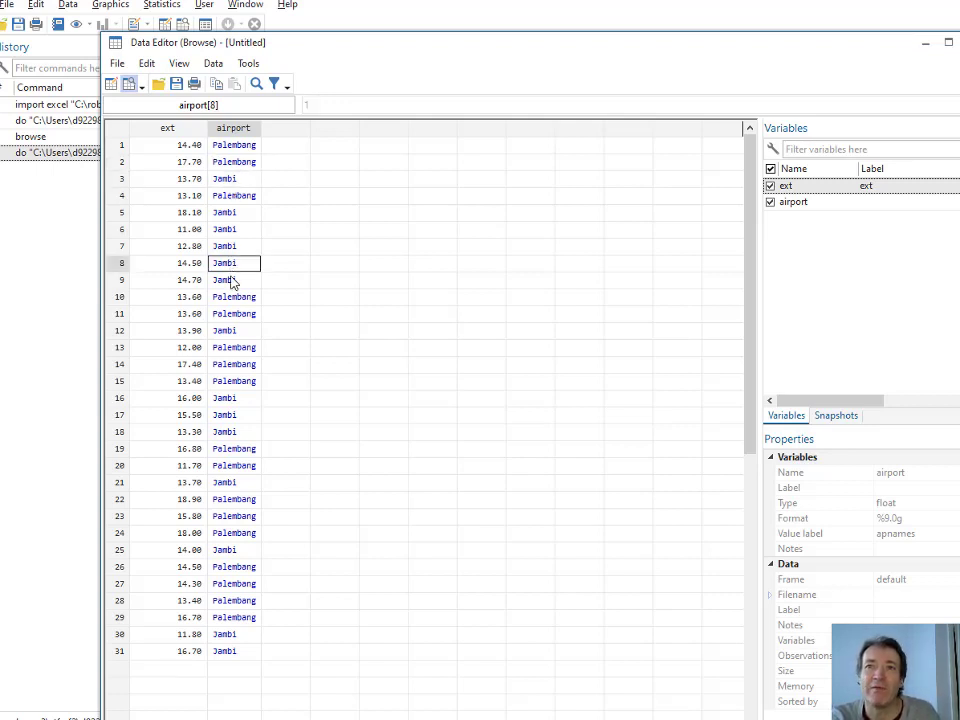
click(229, 298)
click(228, 314)
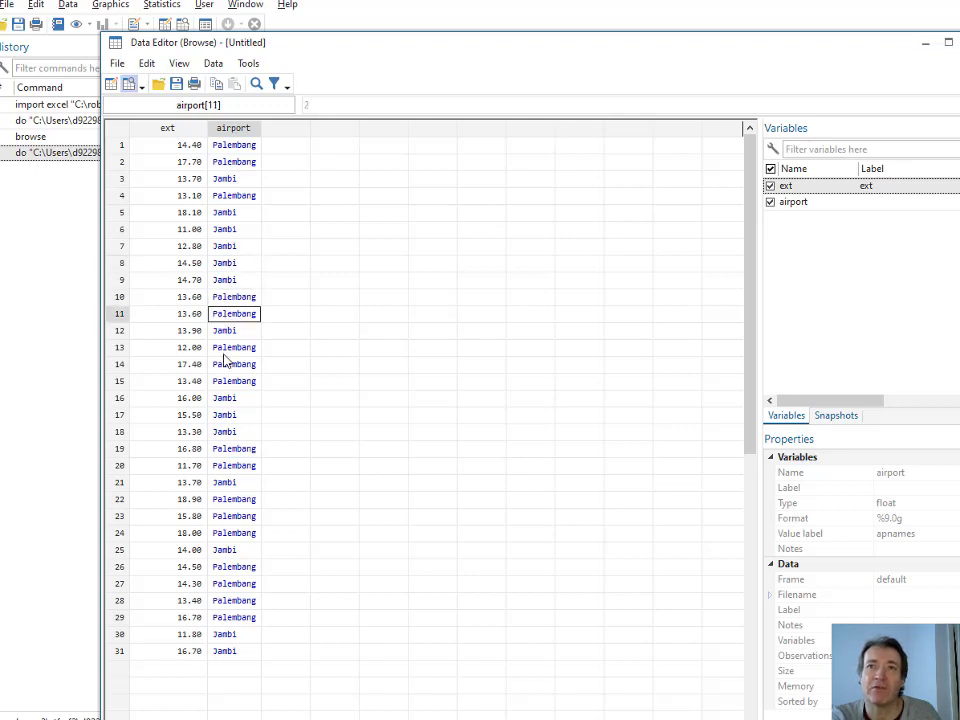
click(226, 350)
click(225, 398)
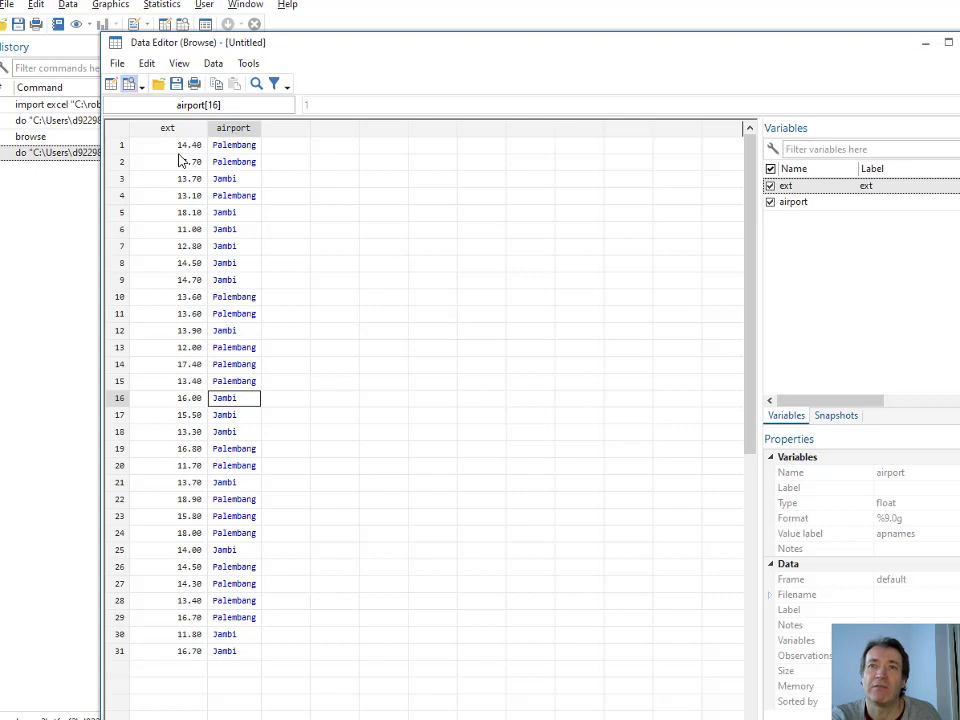
click(181, 145)
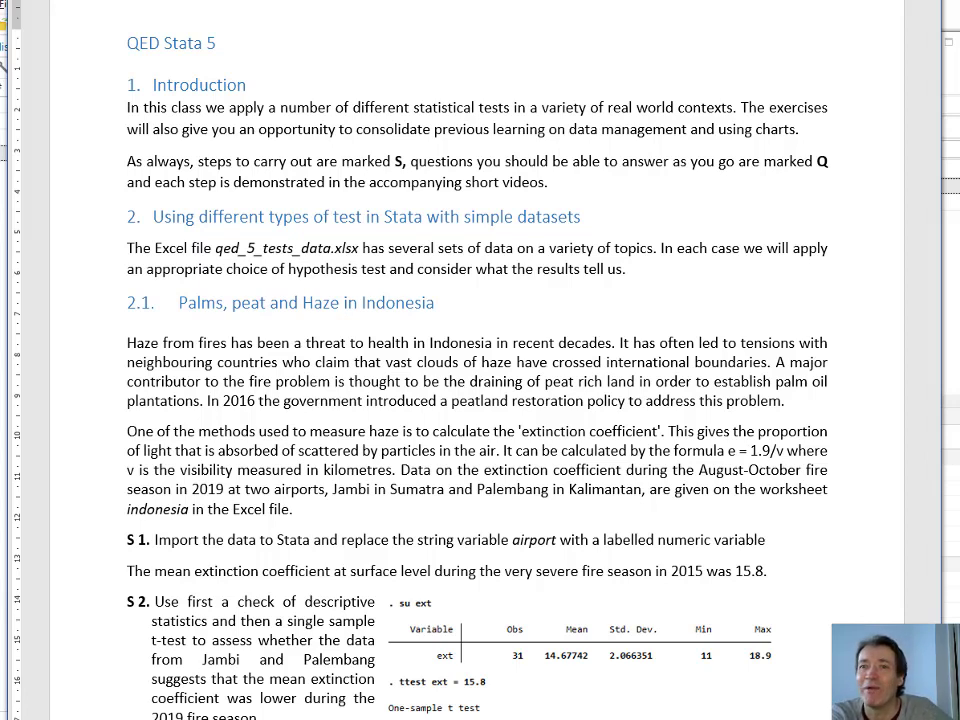
- Switch to the QED Stata 5 worksheet and read step S 2 on descriptive statistics and the single sample t-test
scroll(572, 438, down, 1)
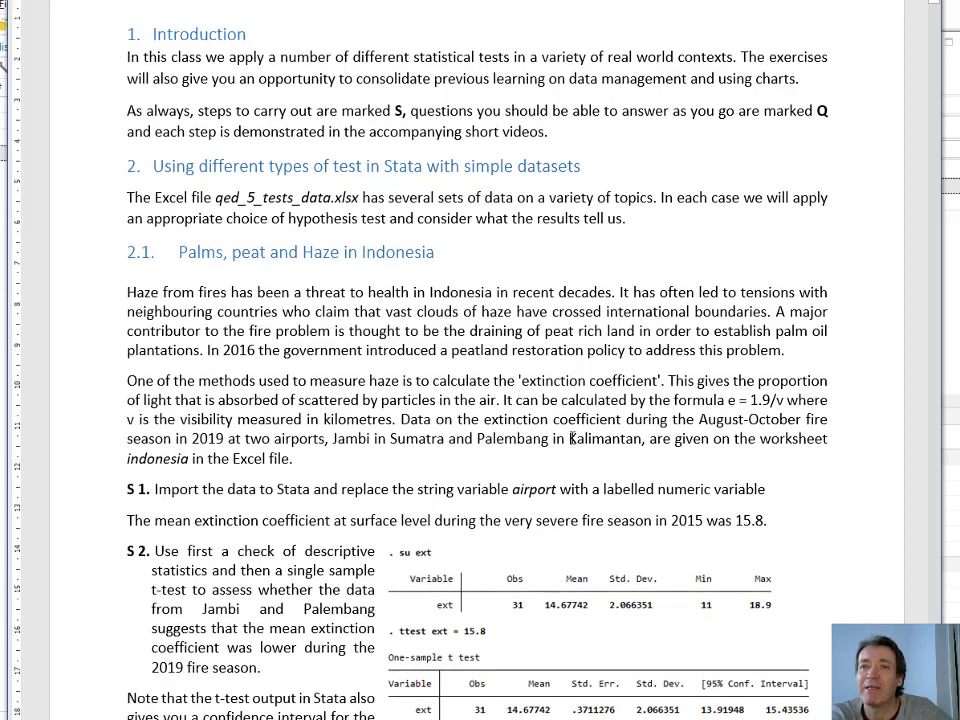
scroll(572, 438, down, 3)
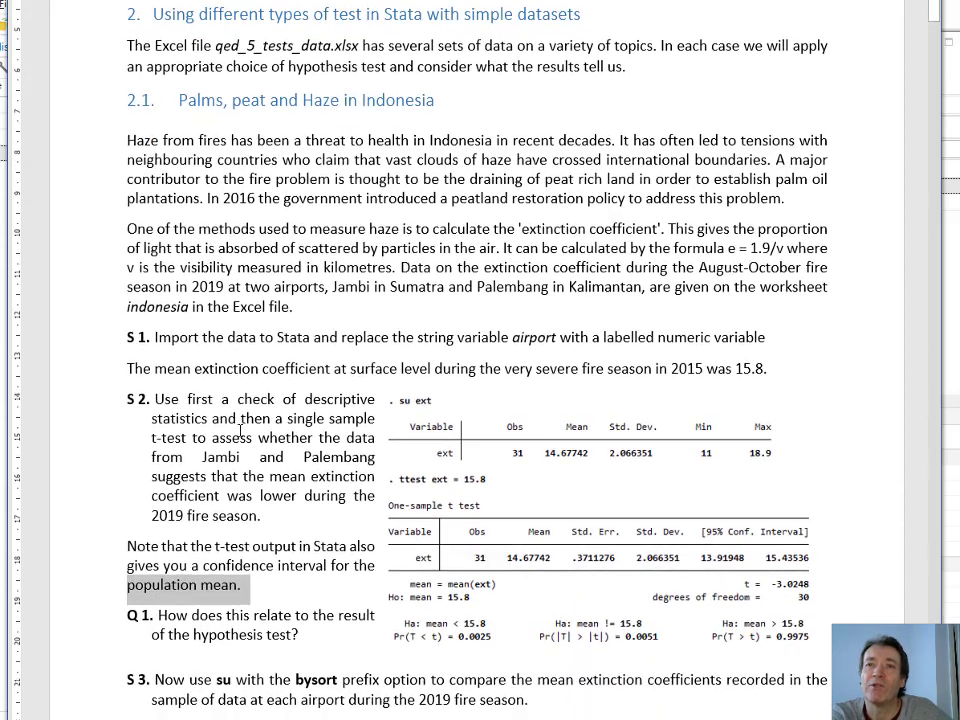
scroll(240, 430, down, 1)
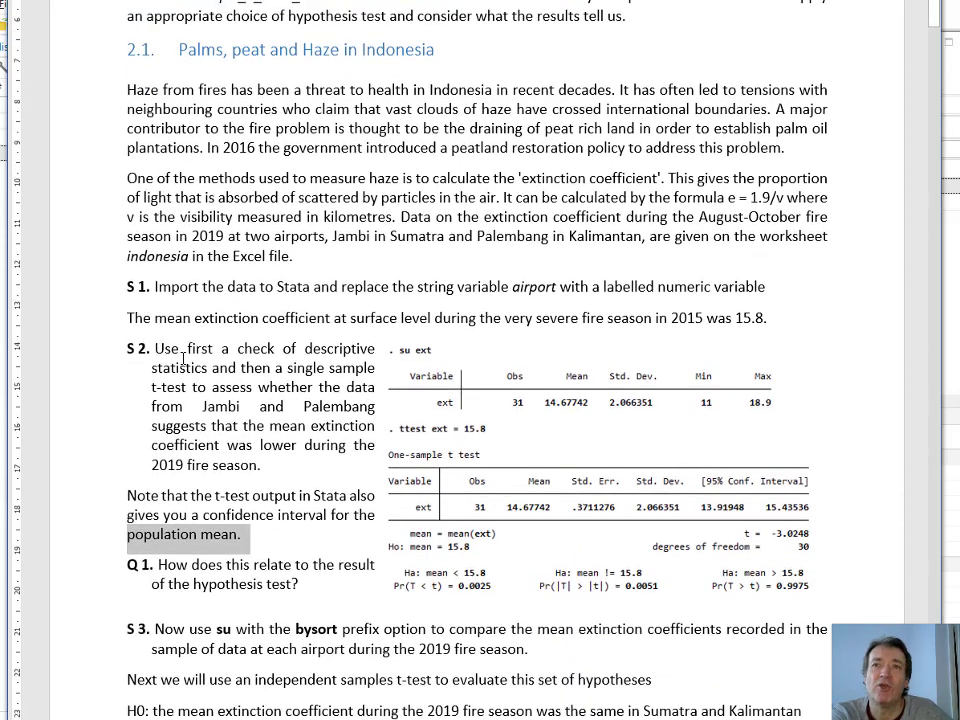